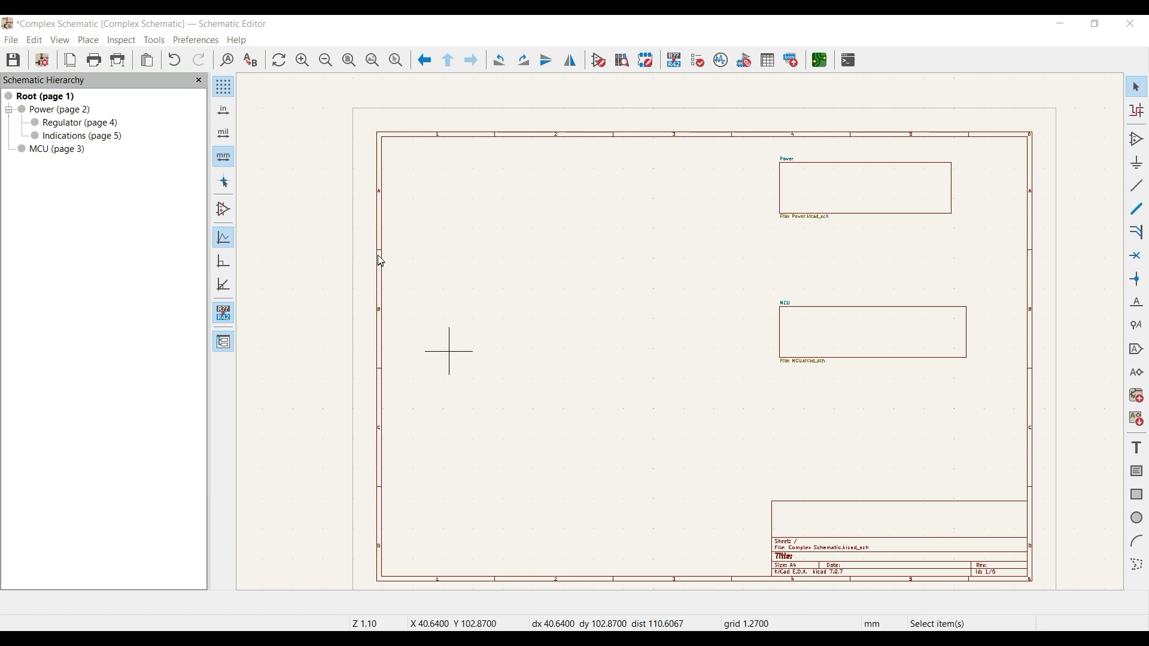
# Step: Examine the Power and MCU sheets in the schematic hierarchy and return to the root sheet
pyautogui.click(57, 112)
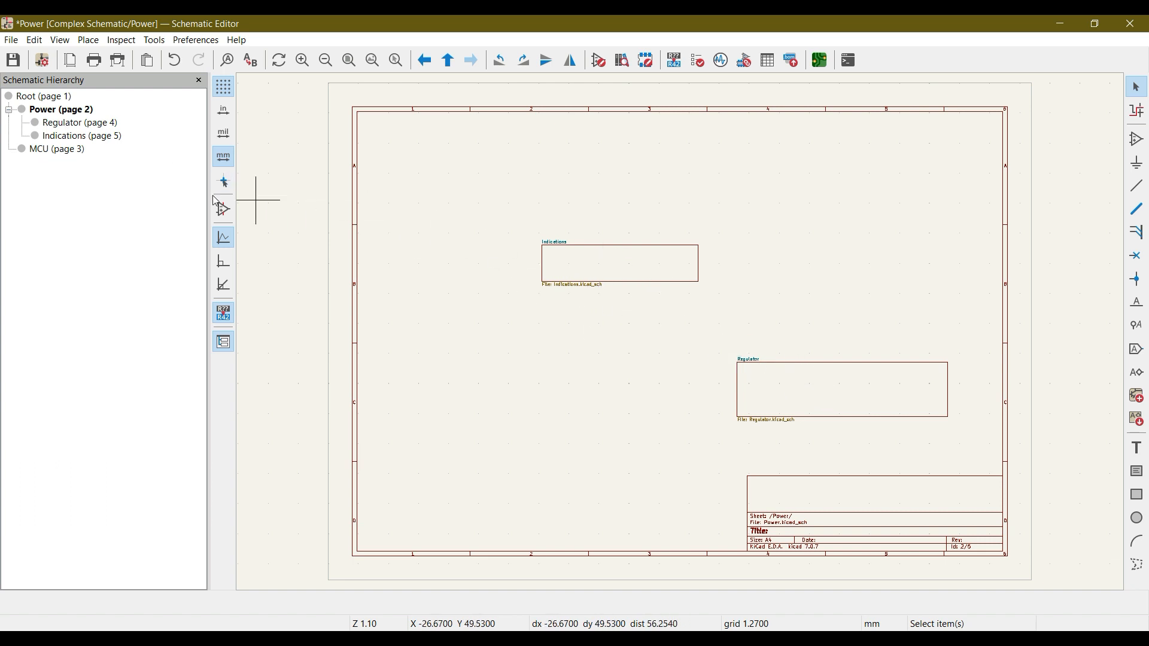
pyautogui.click(35, 153)
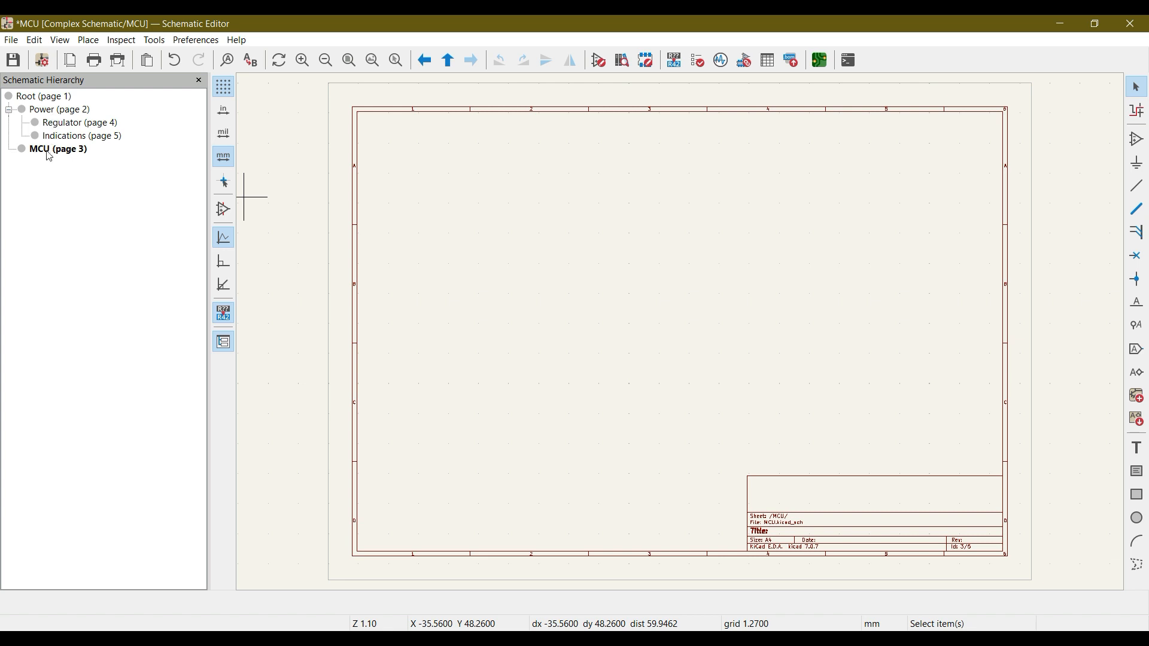
pyautogui.click(51, 112)
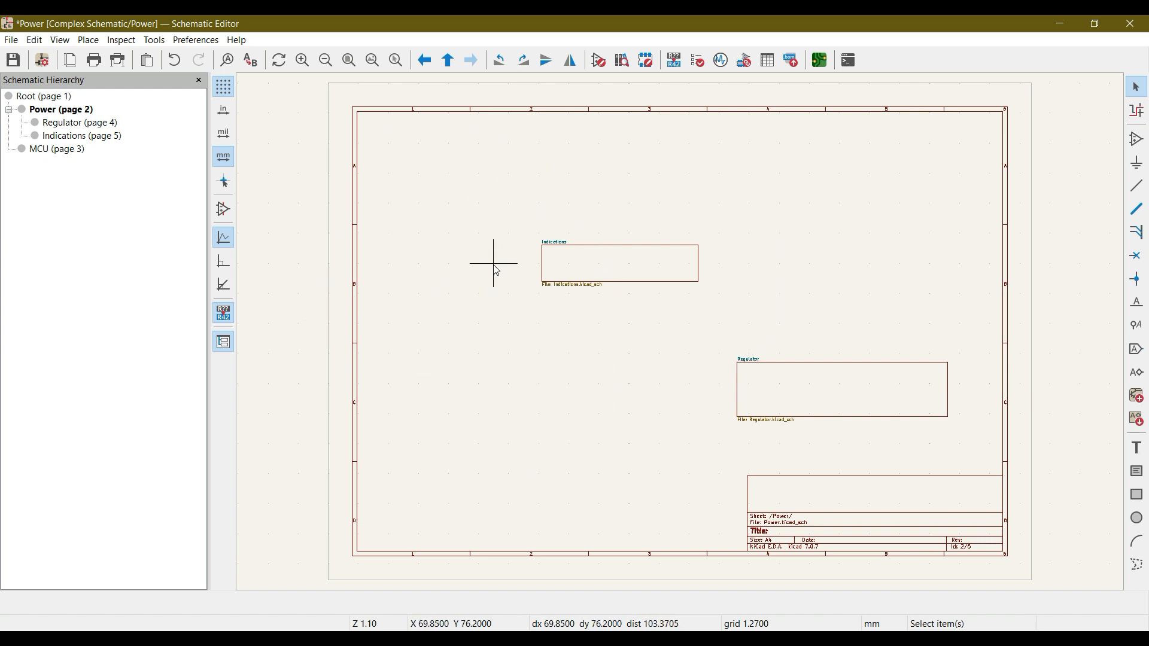
pyautogui.click(34, 155)
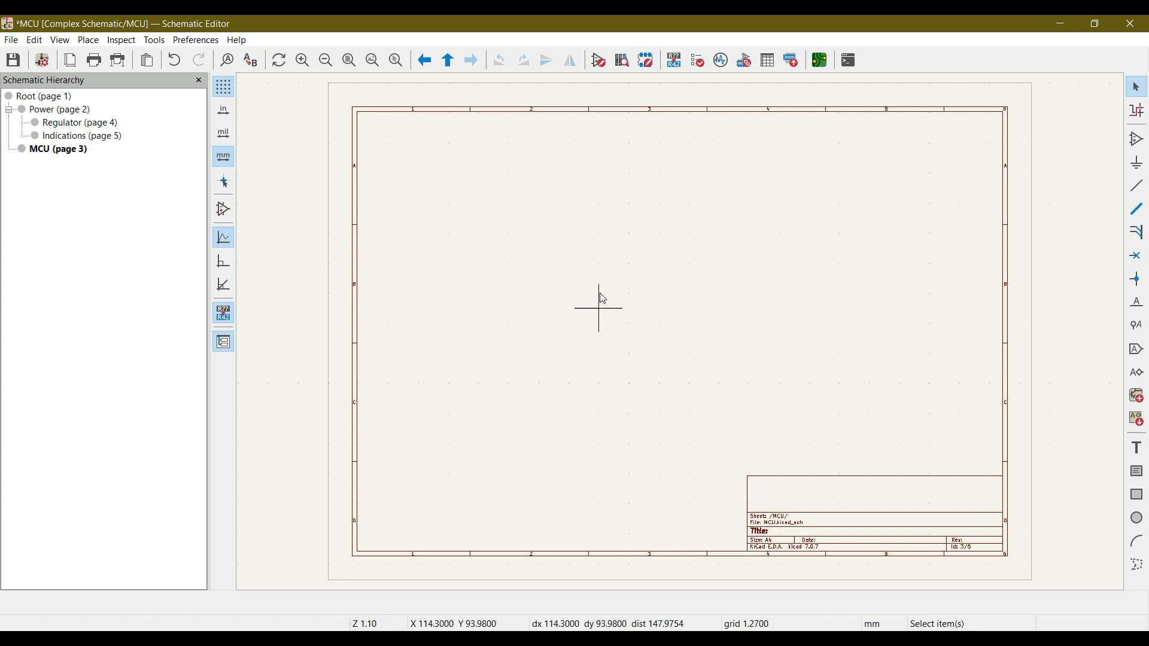
pyautogui.click(45, 97)
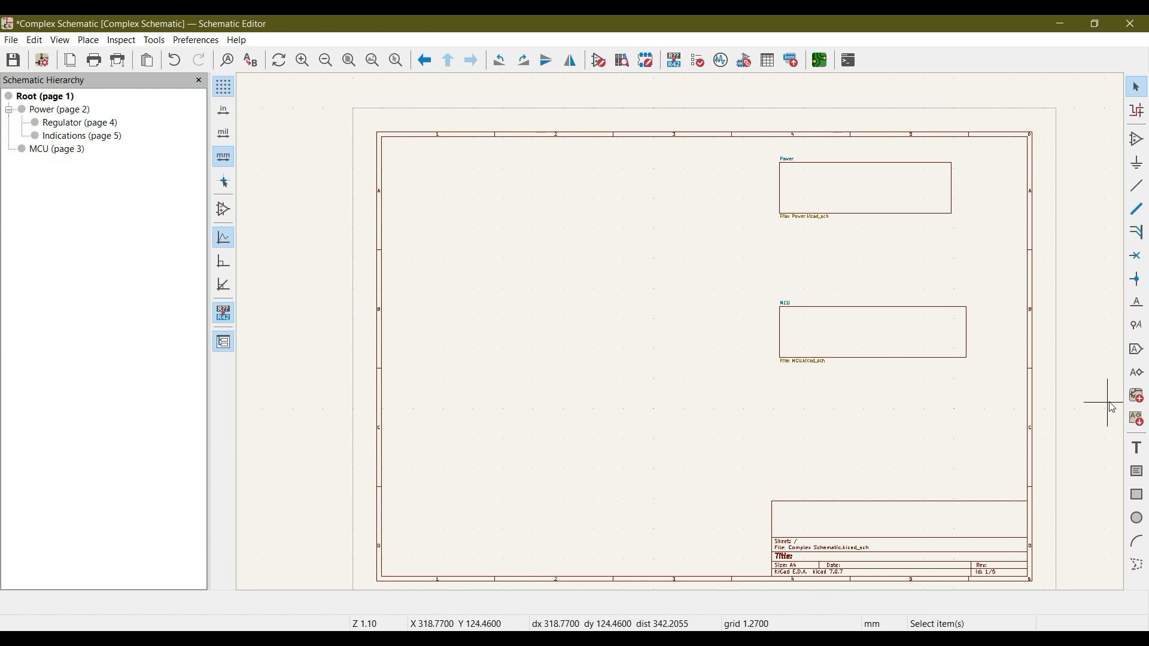
# Step: Place a local label named "Local Lable" on the root sheet at about X 35.6, Y 54.6 mm
pyautogui.click(1141, 306)
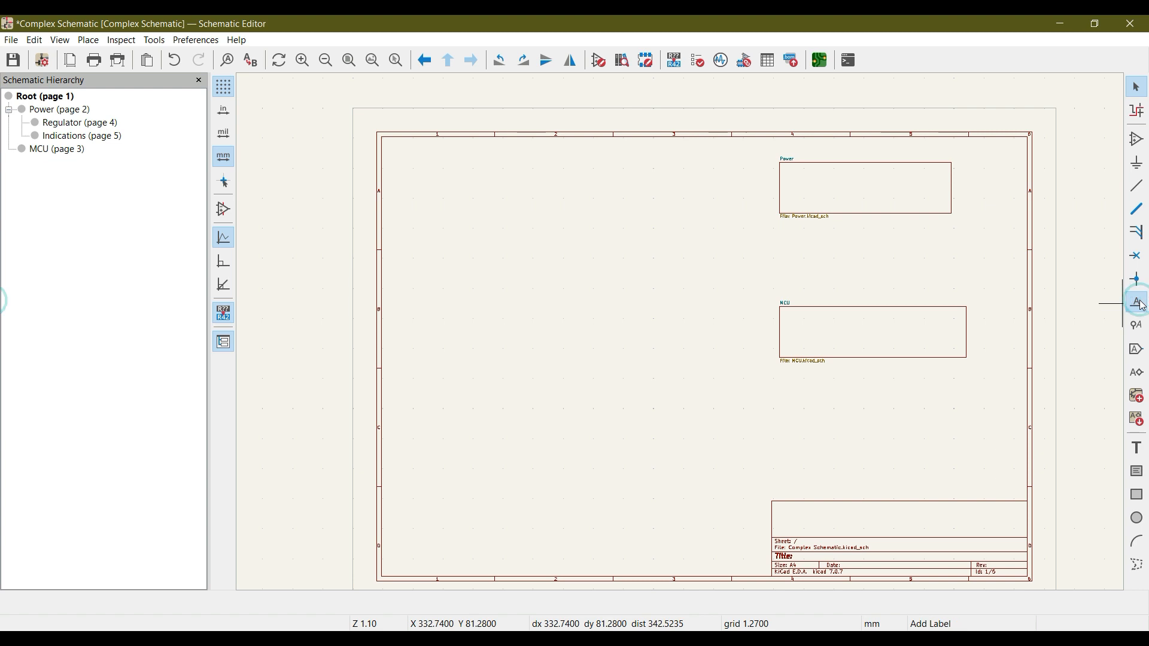
pyautogui.click(711, 279)
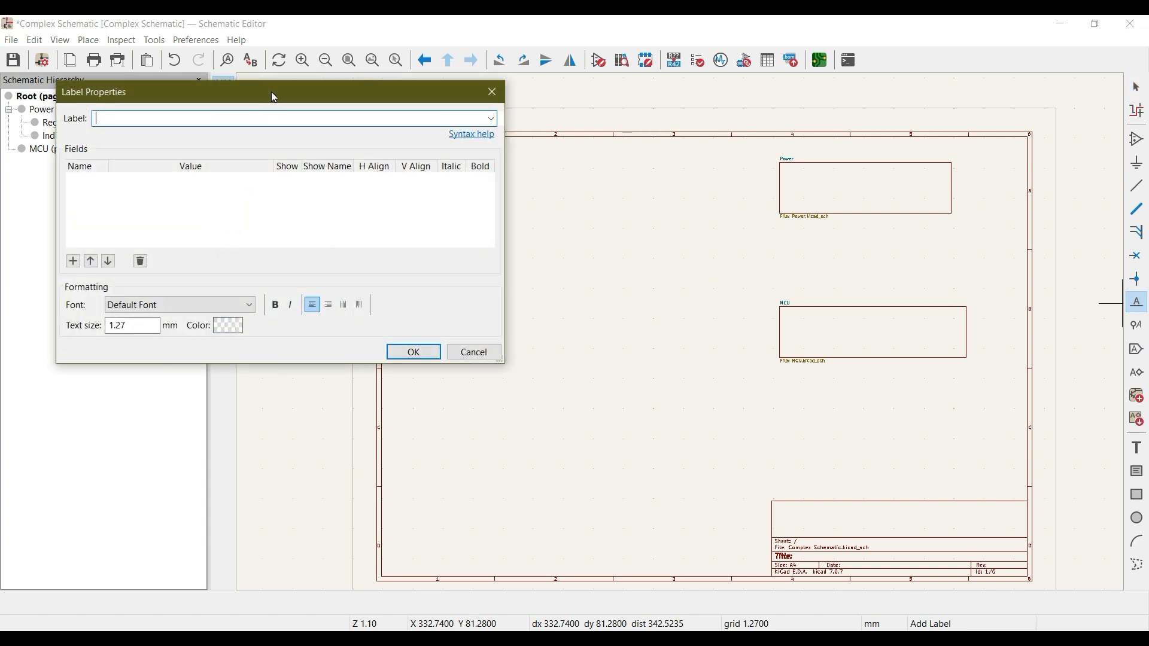
pyautogui.moveTo(271, 93); pyautogui.dragTo(318, 161)
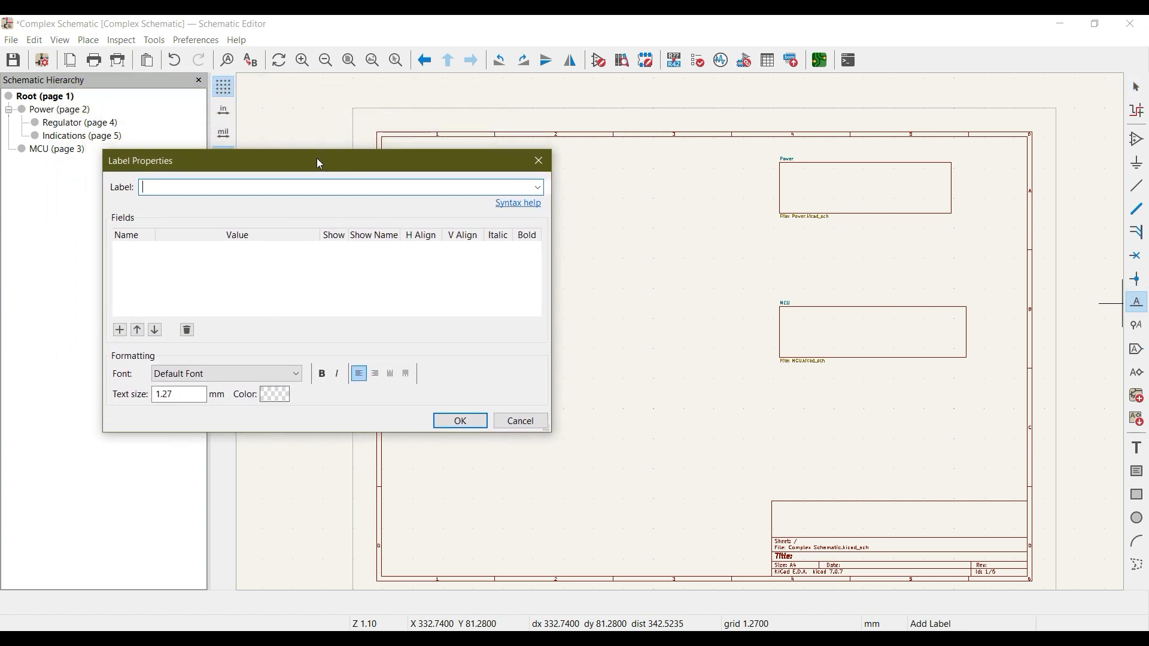
pyautogui.click(310, 193)
pyautogui.write('Local Lable')
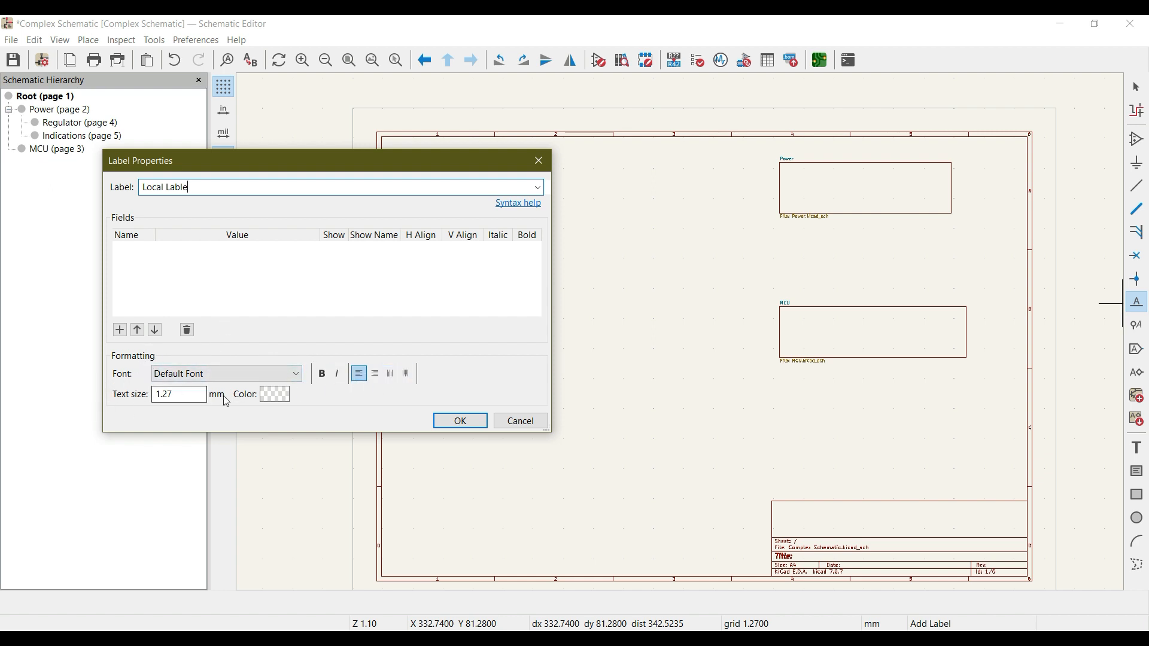
pyautogui.click(461, 421)
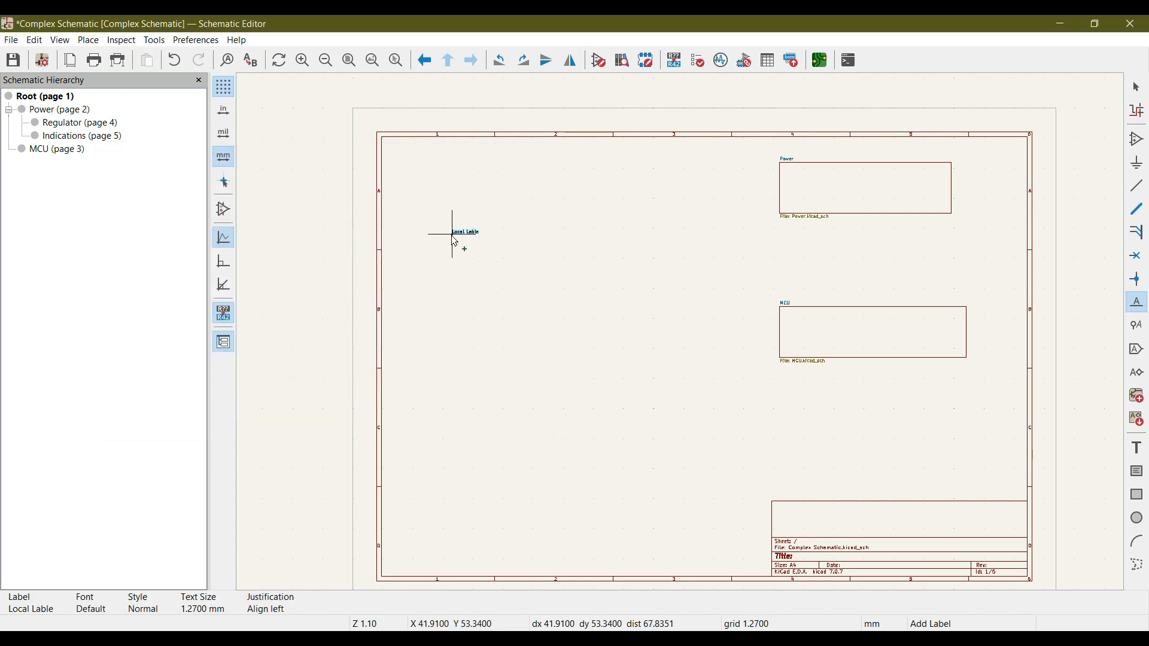
pyautogui.click(438, 236)
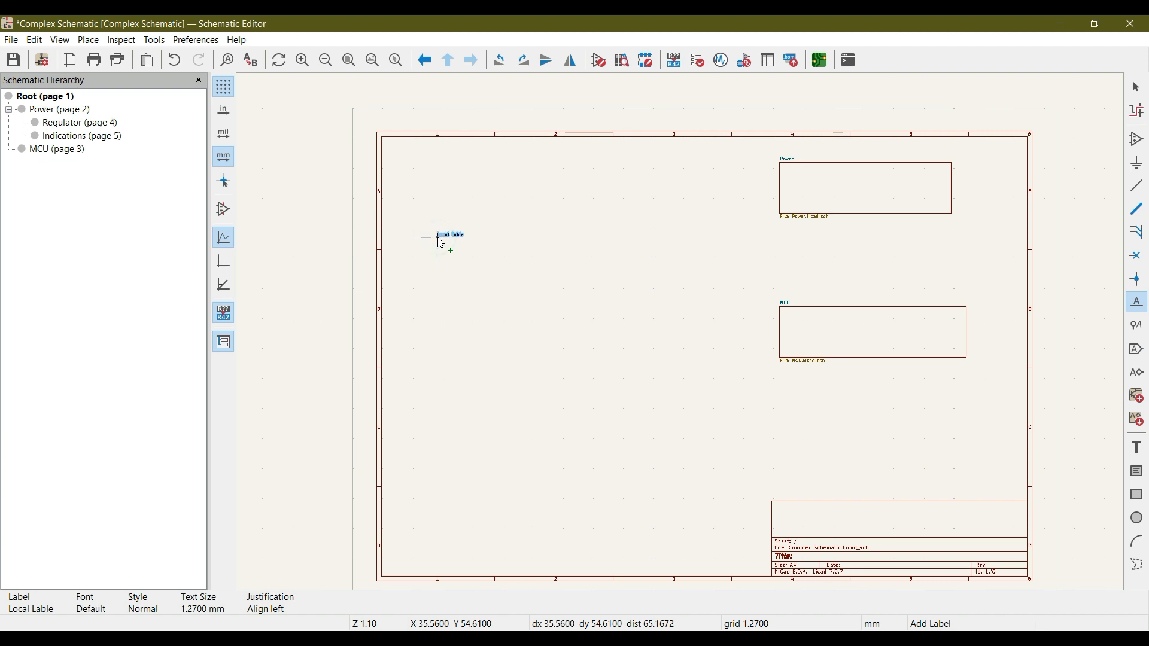
pyautogui.scroll(4, 679, 331)
pyautogui.moveTo(680, 331); pyautogui.dragTo(359, 339, button='middle')
pyautogui.press('Escape')
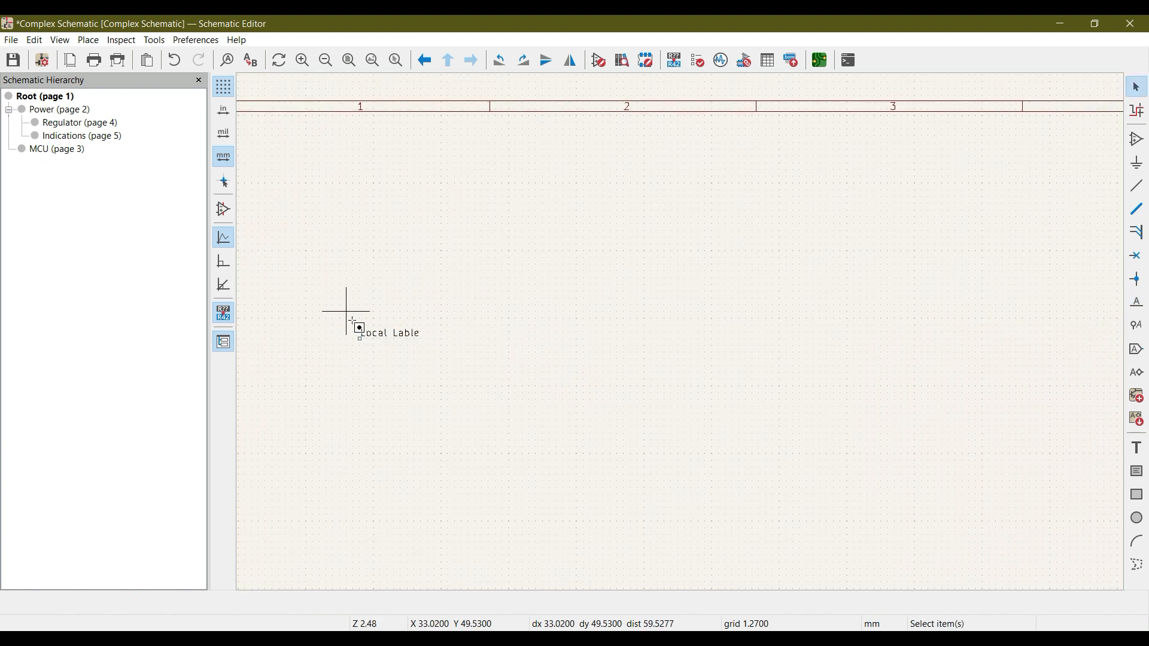
# Step: Move the "Local Lable" label up near the upper-left corner of the sheet frame
pyautogui.moveTo(347, 308); pyautogui.dragTo(455, 372)
pyautogui.press('m')
pyautogui.moveTo(336, 198); pyautogui.dragTo(487, 226, button='middle')
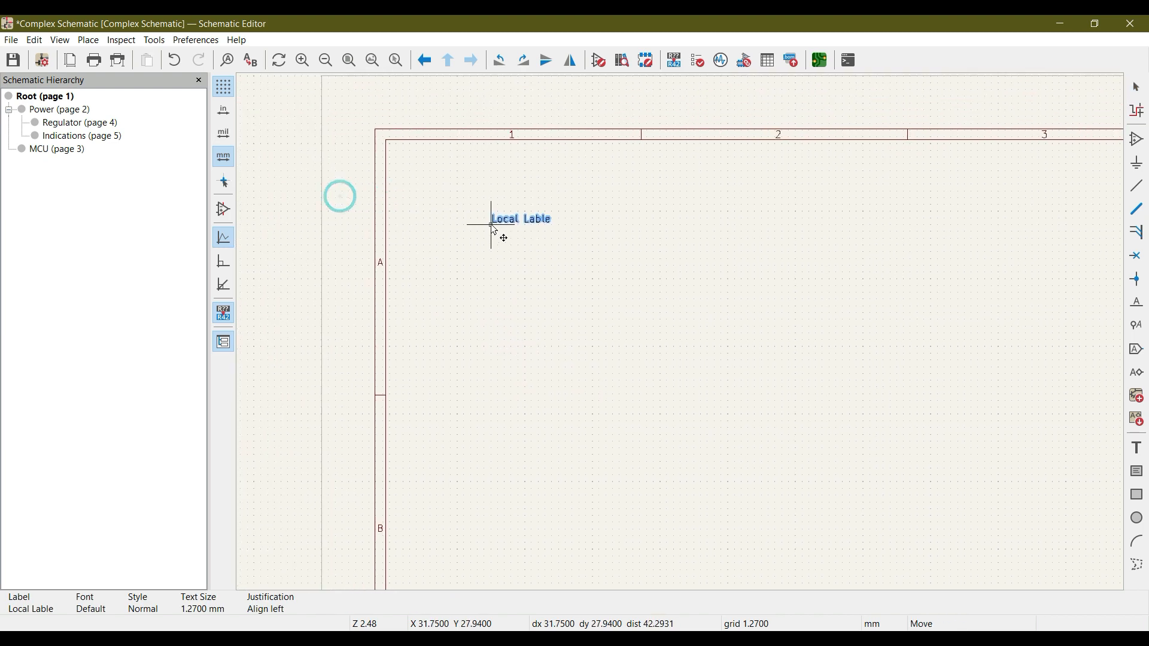
pyautogui.click(458, 202)
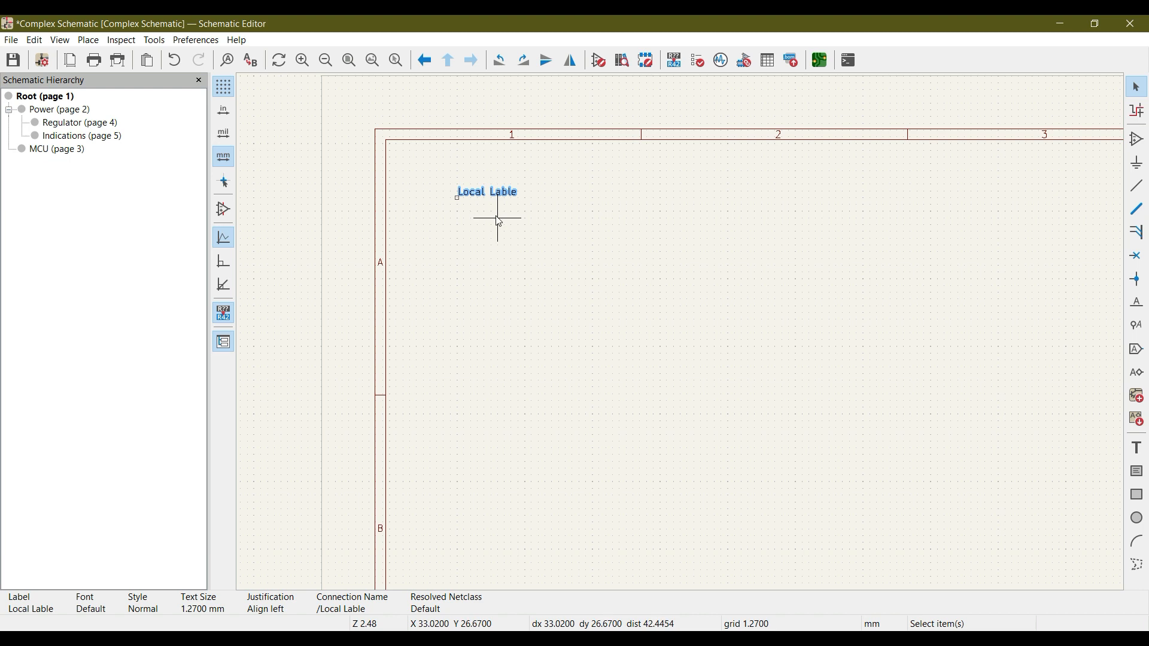
pyautogui.click(498, 217)
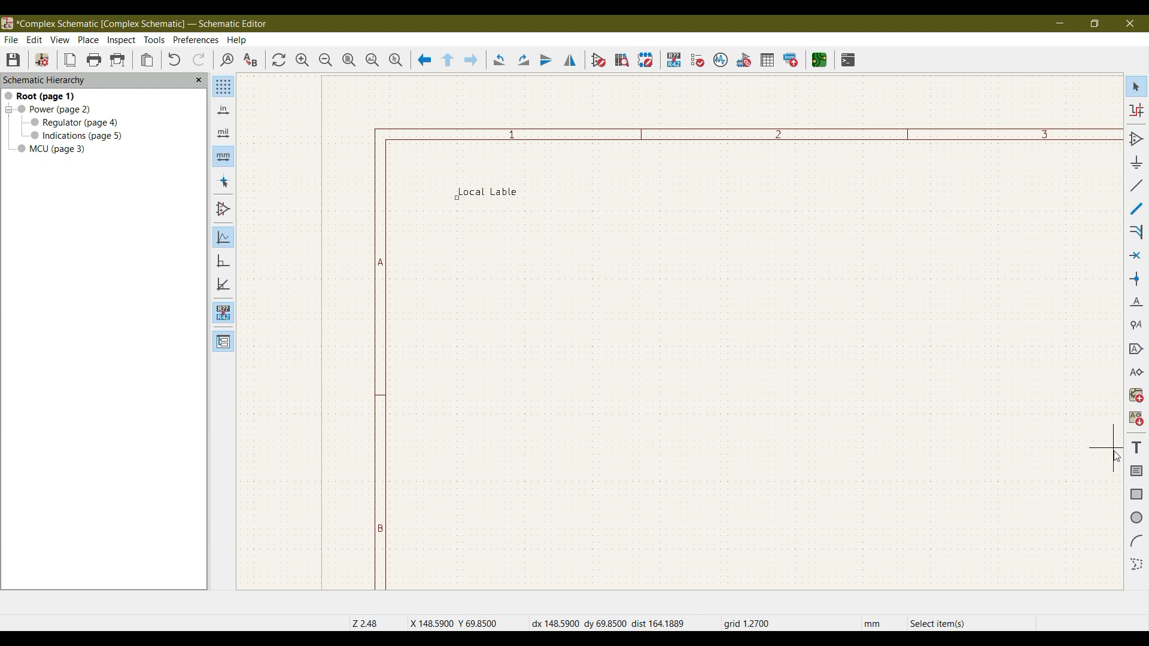
# Step: Add the text "Local Makes connection within the sheets" directly below the local label at about X 25.4, Y 26.7 mm
pyautogui.click(1138, 448)
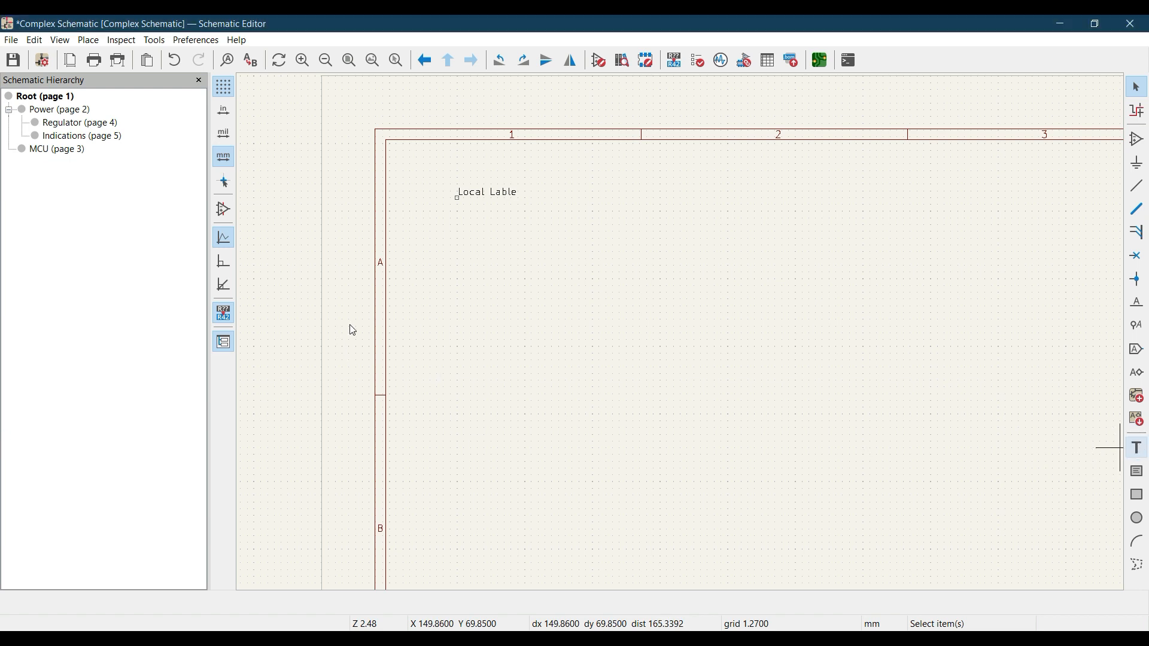
pyautogui.click(494, 268)
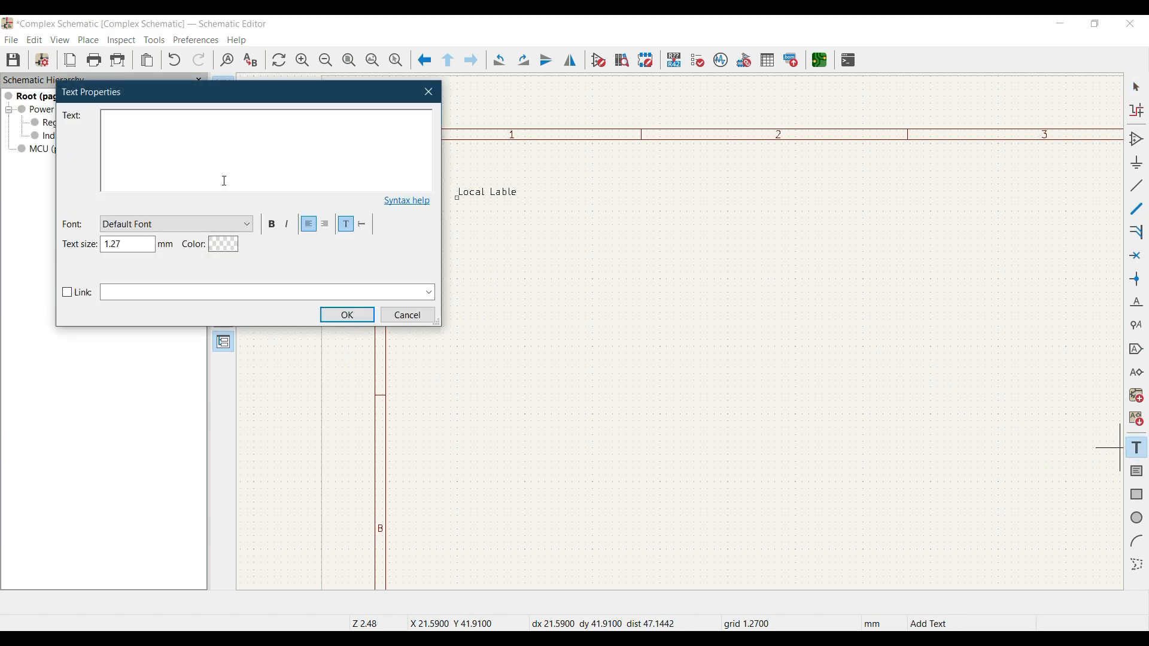
pyautogui.click(204, 158)
pyautogui.write('Local Makes connection within the sheets')
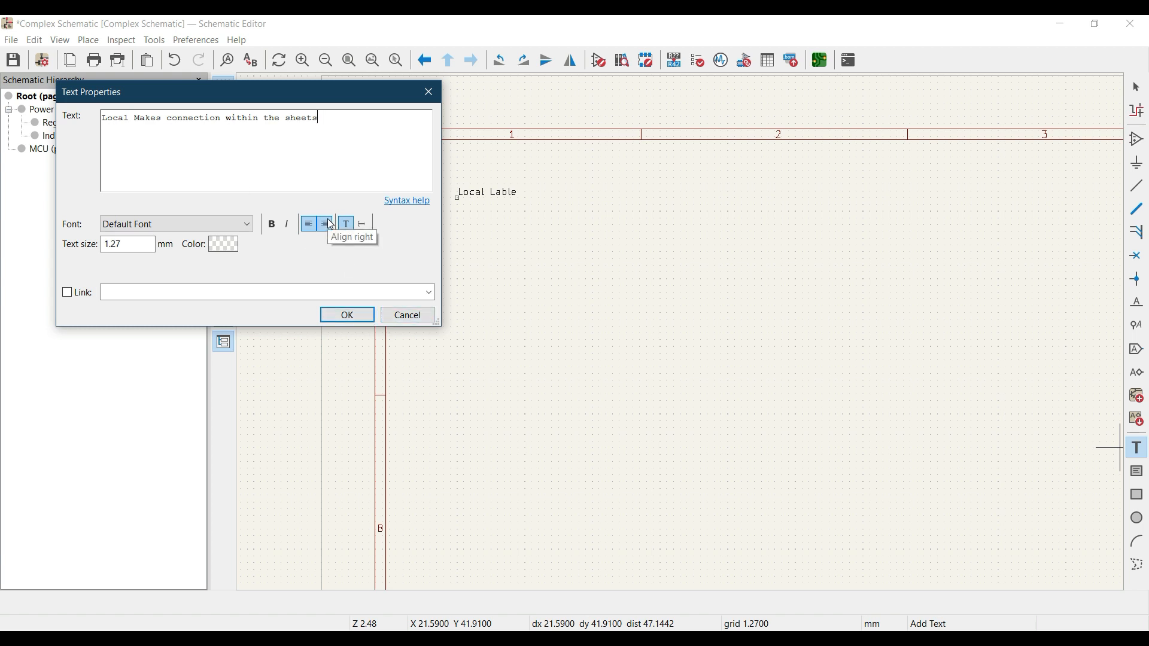
pyautogui.click(346, 314)
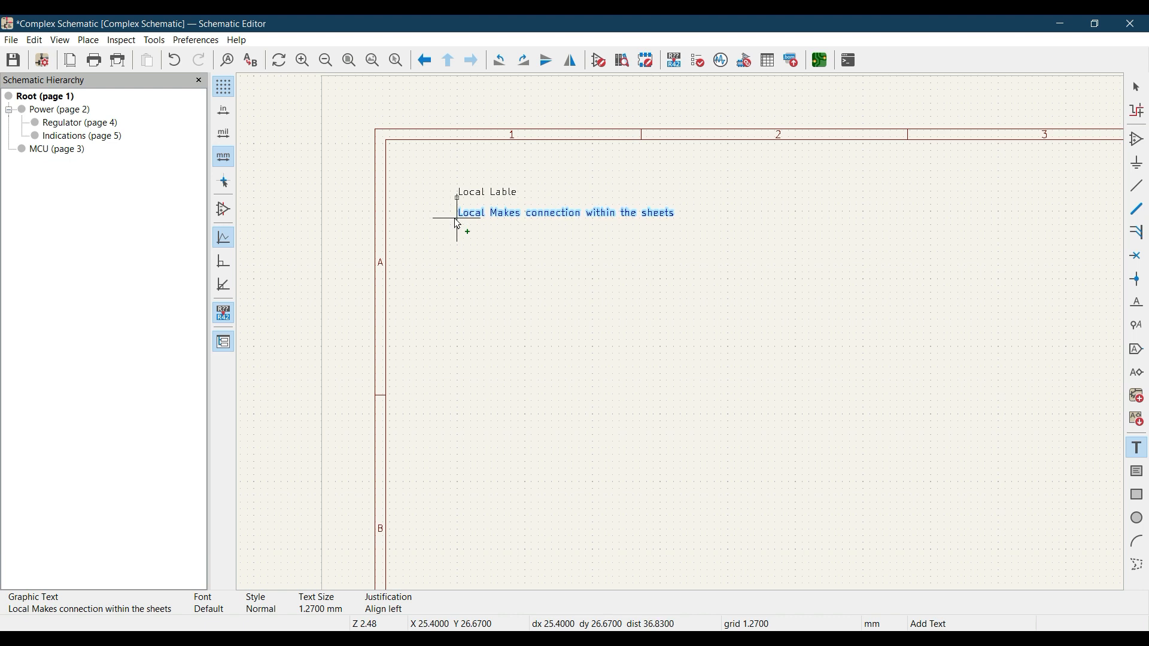
pyautogui.click(455, 219)
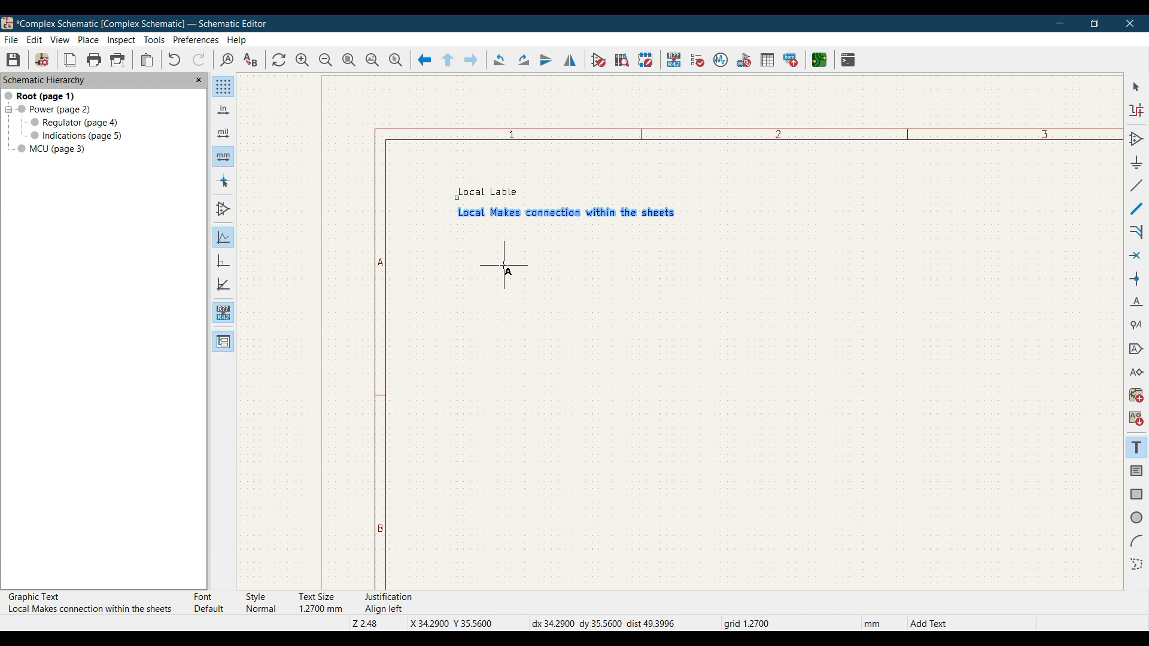
pyautogui.press('Escape')
pyautogui.moveTo(572, 295); pyautogui.dragTo(463, 313, button='middle')
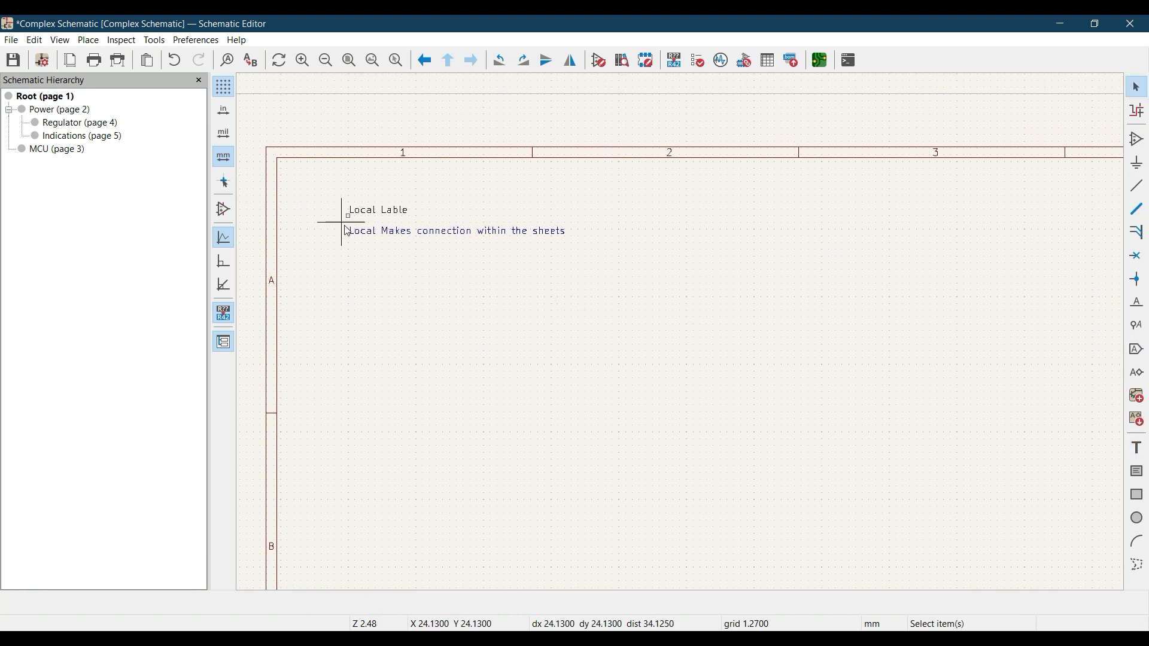
pyautogui.moveTo(618, 372); pyautogui.dragTo(572, 280, button='middle')
pyautogui.scroll(-3, 766, 364)
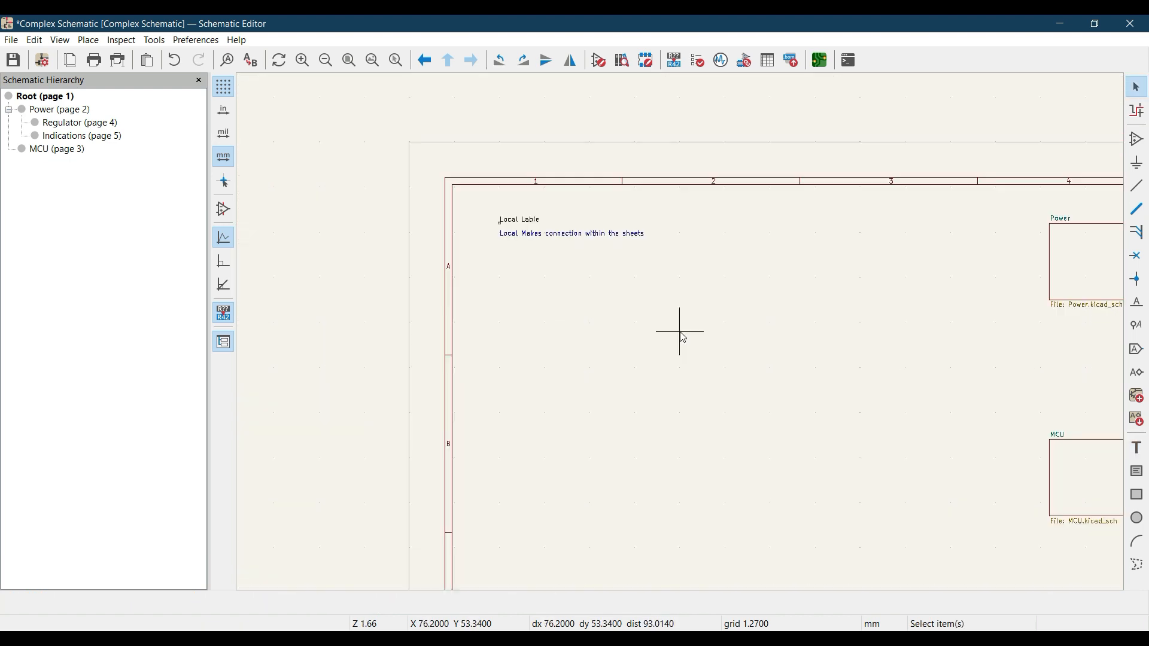
pyautogui.moveTo(796, 369); pyautogui.dragTo(563, 319, button='middle')
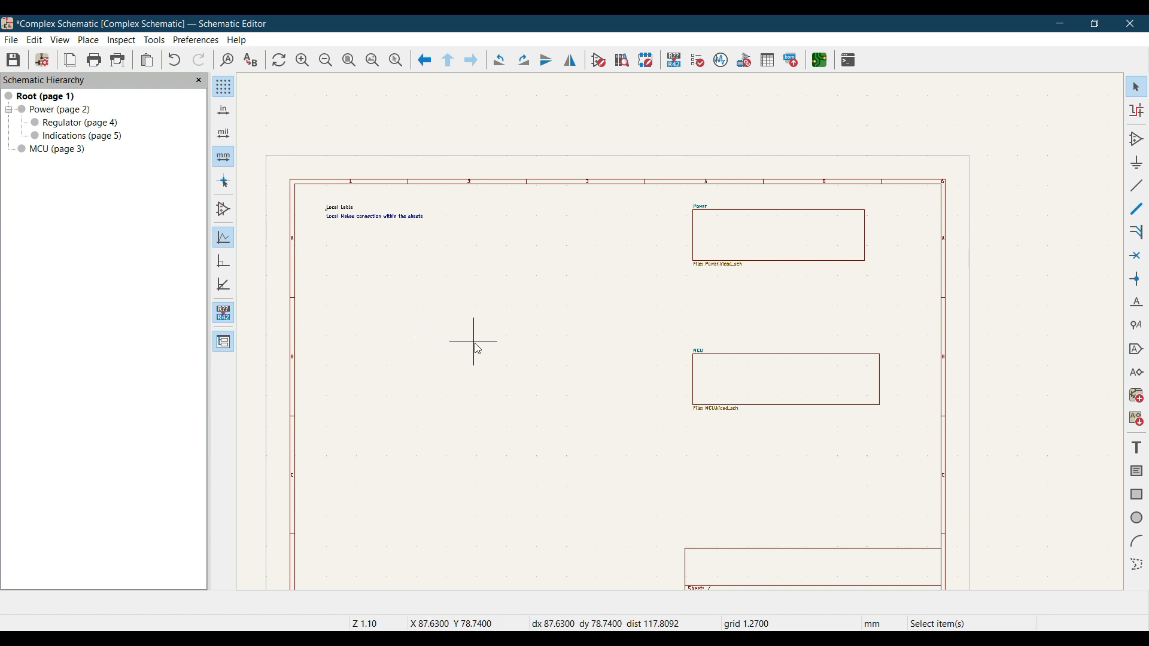
pyautogui.keyDown('ctrl'); pyautogui.hscroll(-1, 392, 246); pyautogui.keyUp('ctrl')
pyautogui.scroll(3, 397, 231)
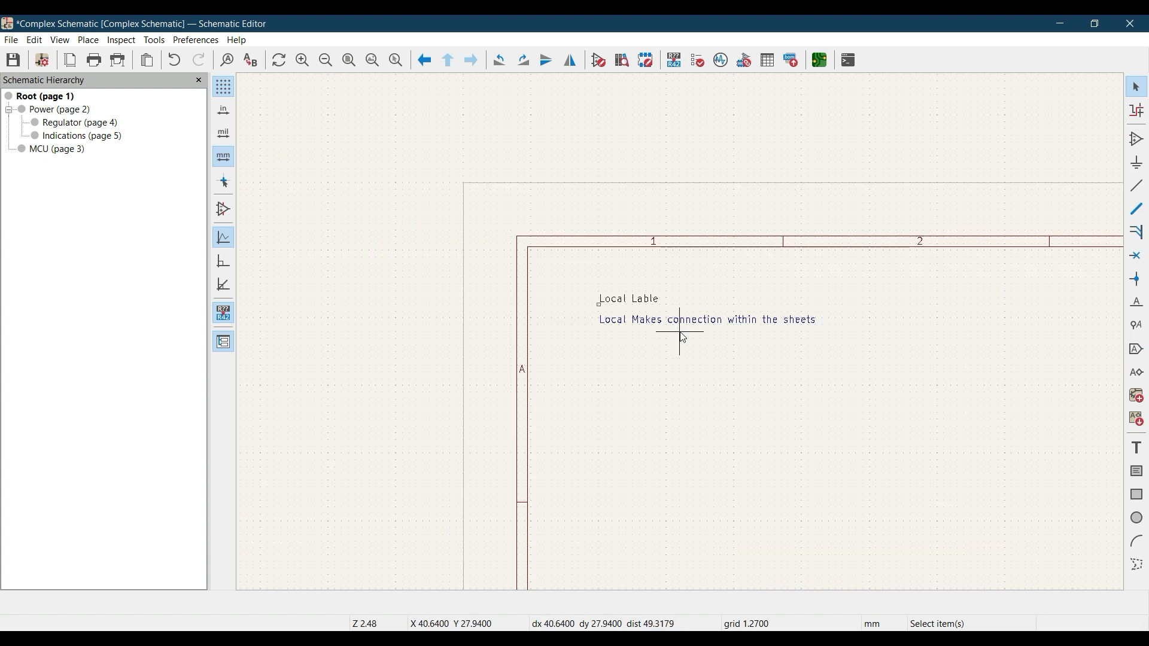
pyautogui.moveTo(683, 400); pyautogui.dragTo(482, 303, button='middle')
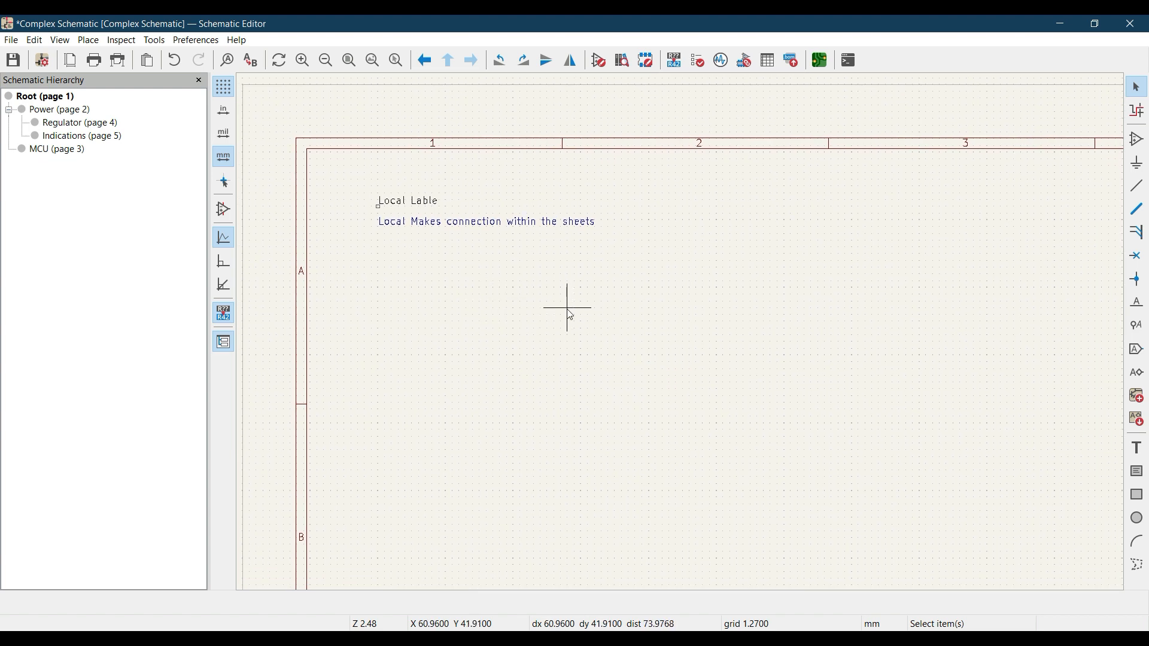
# Step: Place an input-shaped global label named "Global Label" below the local label's note at about X 25.4, Y 33 mm
pyautogui.click(1138, 349)
pyautogui.click(1101, 362)
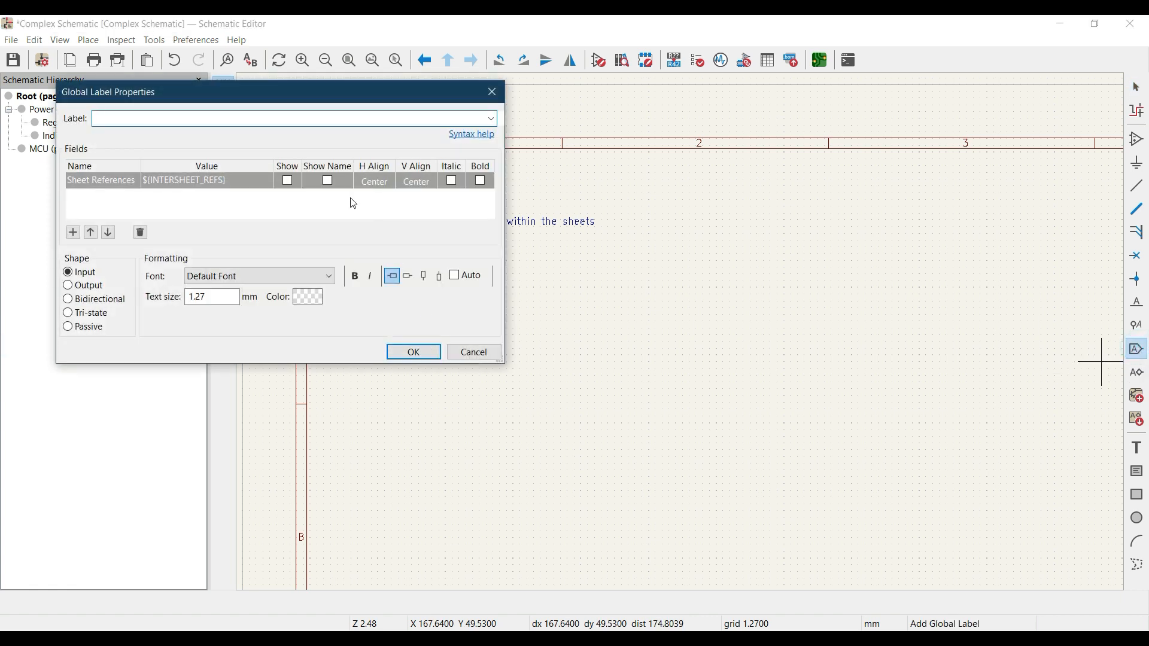
pyautogui.moveTo(293, 99); pyautogui.dragTo(388, 245)
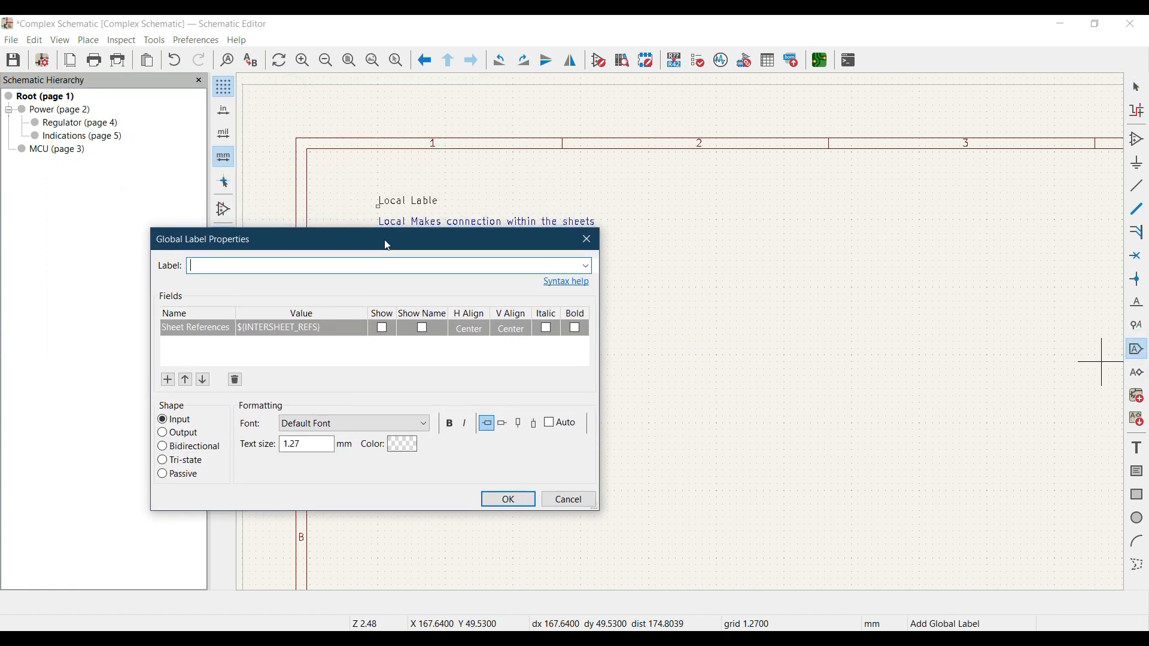
pyautogui.write('Glo')
pyautogui.write('bal Label')
pyautogui.click(507, 499)
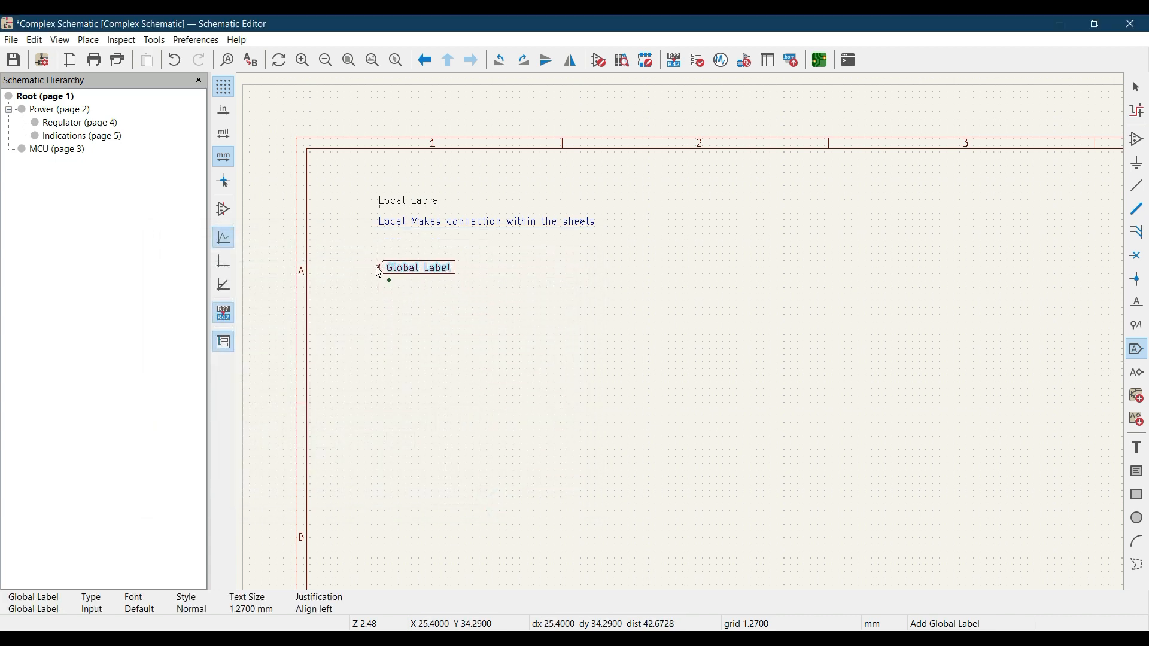
pyautogui.click(379, 262)
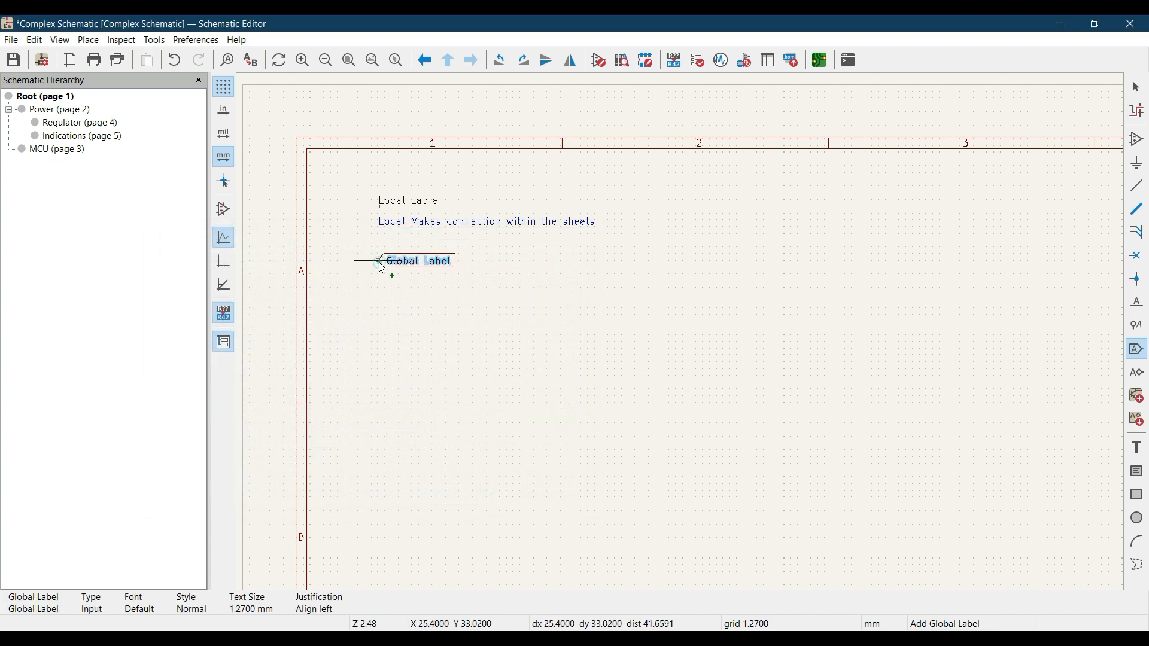
pyautogui.press('Escape')
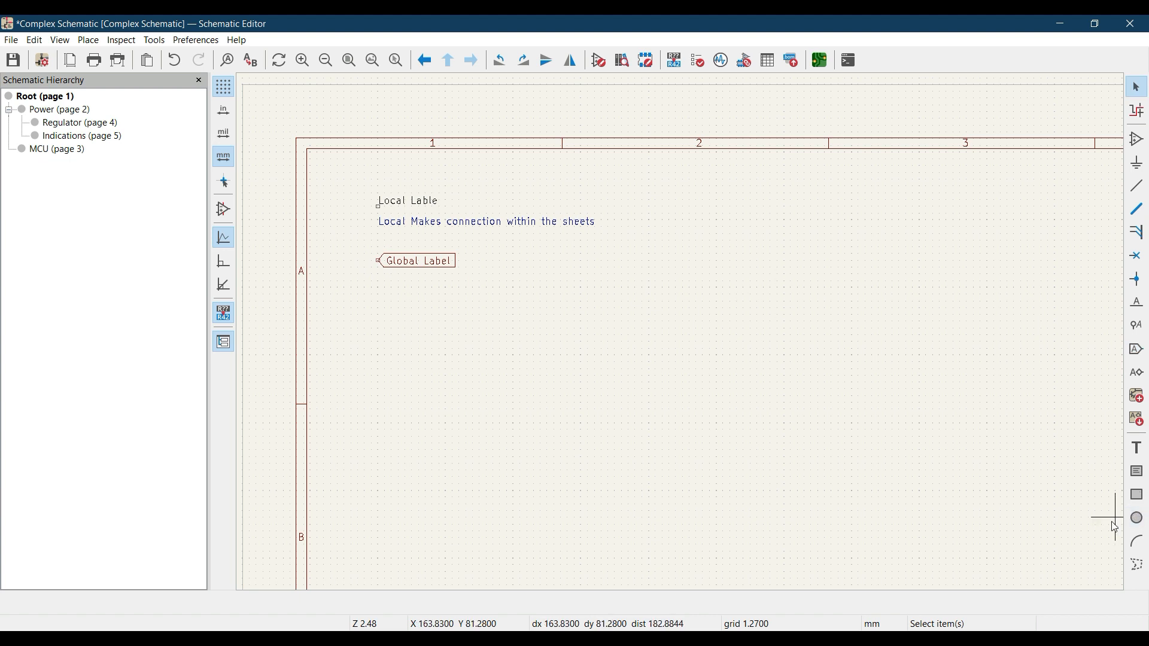
# Step: Add the text "Gloabl Lable Makes connection any where in the schematic" below the global label at about X 25.4, Y 39.4 mm
pyautogui.click(1137, 448)
pyautogui.click(273, 321)
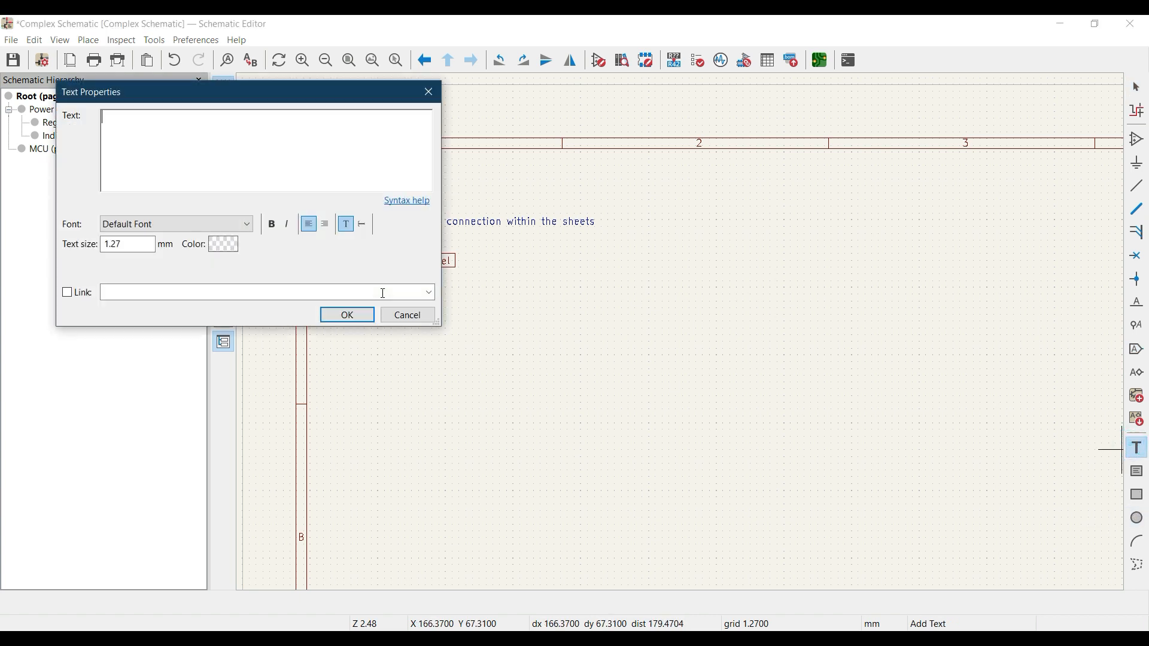
pyautogui.moveTo(263, 97); pyautogui.dragTo(732, 252)
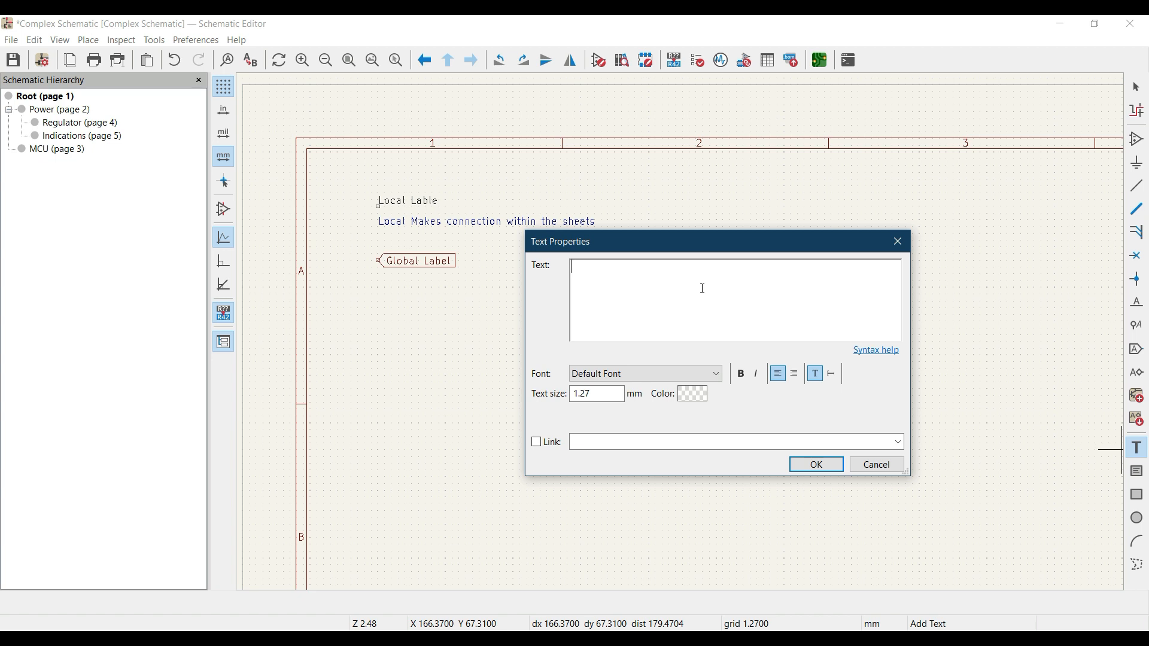
pyautogui.write('Gloabl Lable Makes connection an')
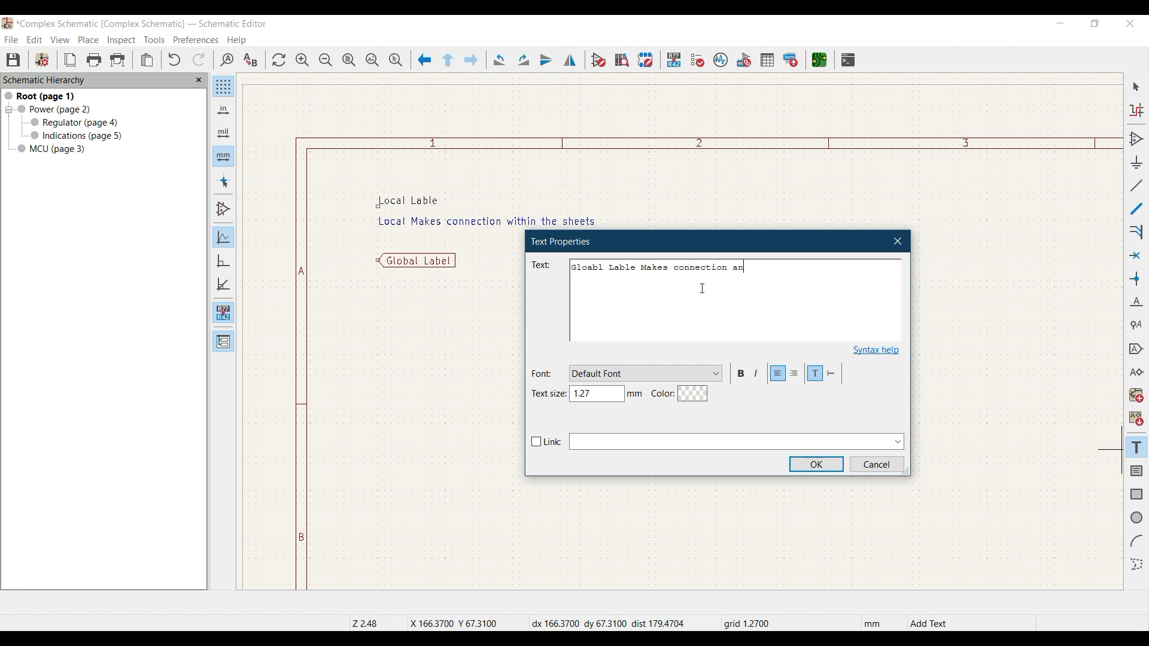
pyautogui.write('y where in the schematic')
pyautogui.click(815, 465)
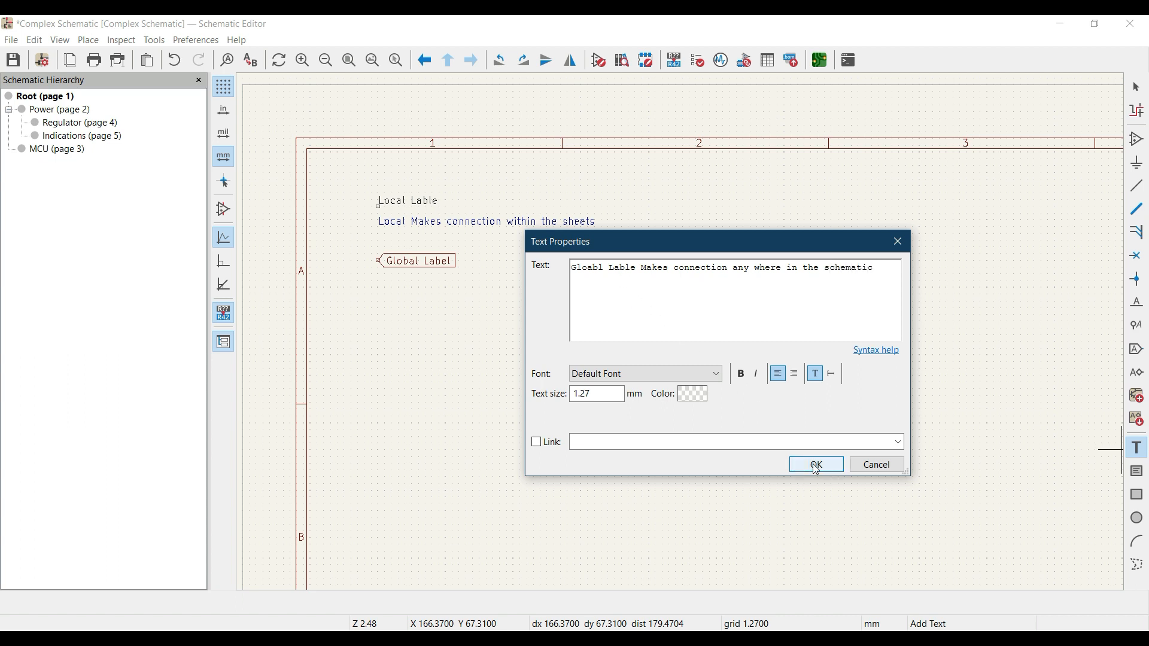
pyautogui.click(378, 294)
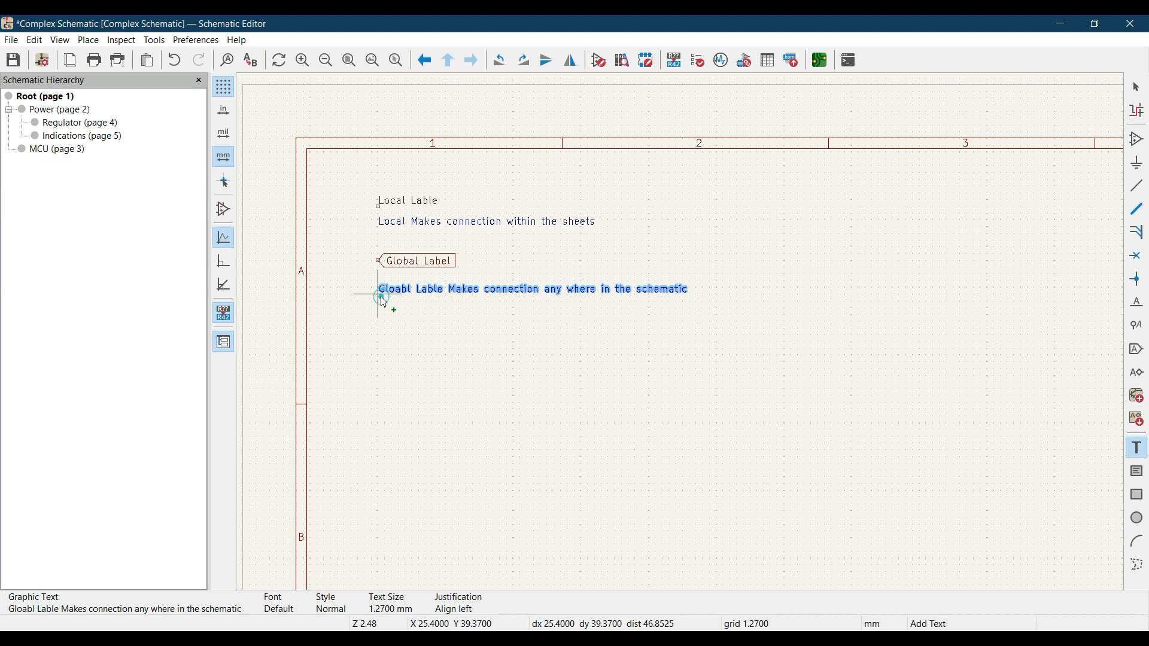
# Step: View the whole Regulator sheet in the schematic hierarchy and return to the root sheet
pyautogui.scroll(-1, 391, 322)
pyautogui.moveTo(789, 360); pyautogui.dragTo(380, 309, button='middle')
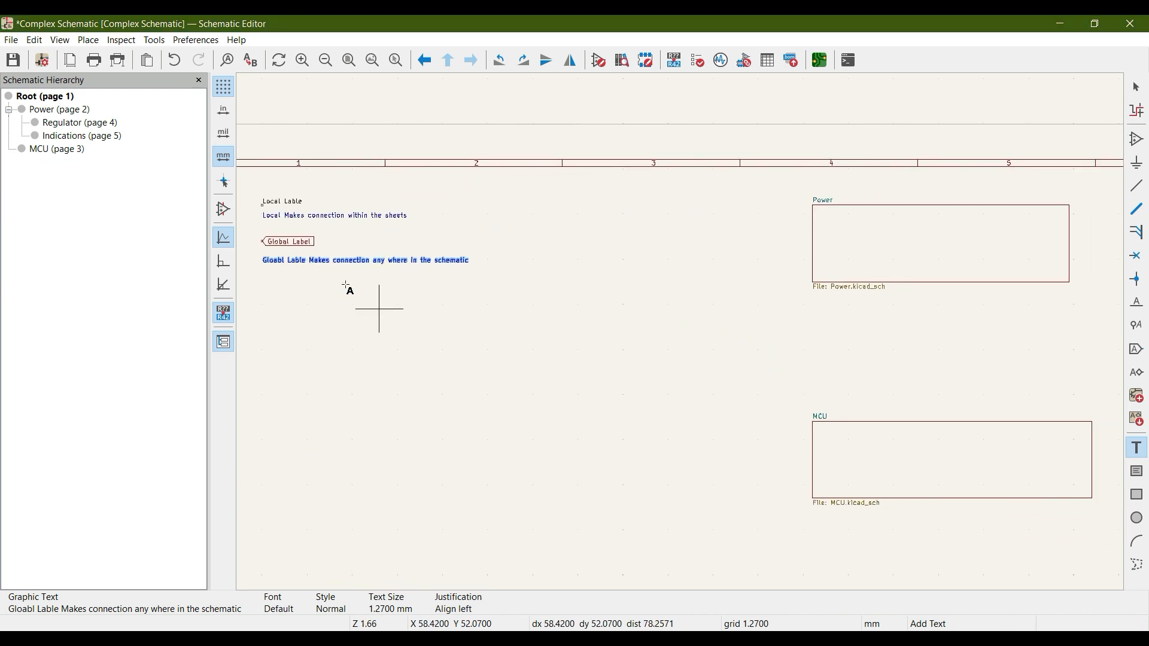
pyautogui.press('Escape')
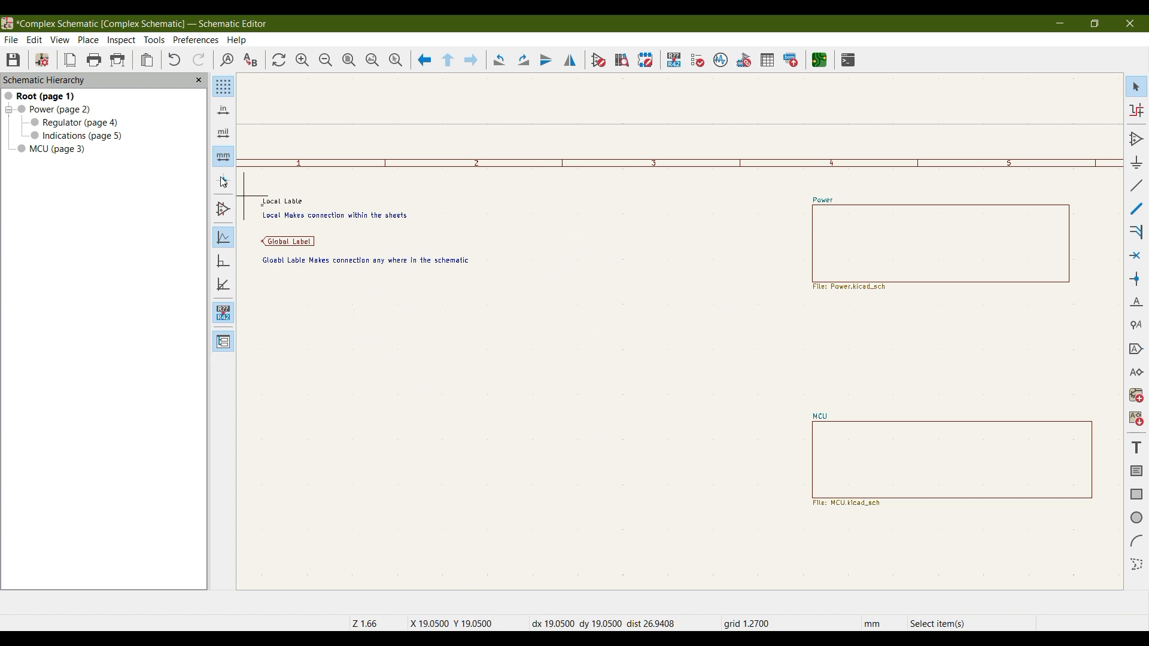
pyautogui.click(62, 126)
pyautogui.scroll(-1, 531, 334)
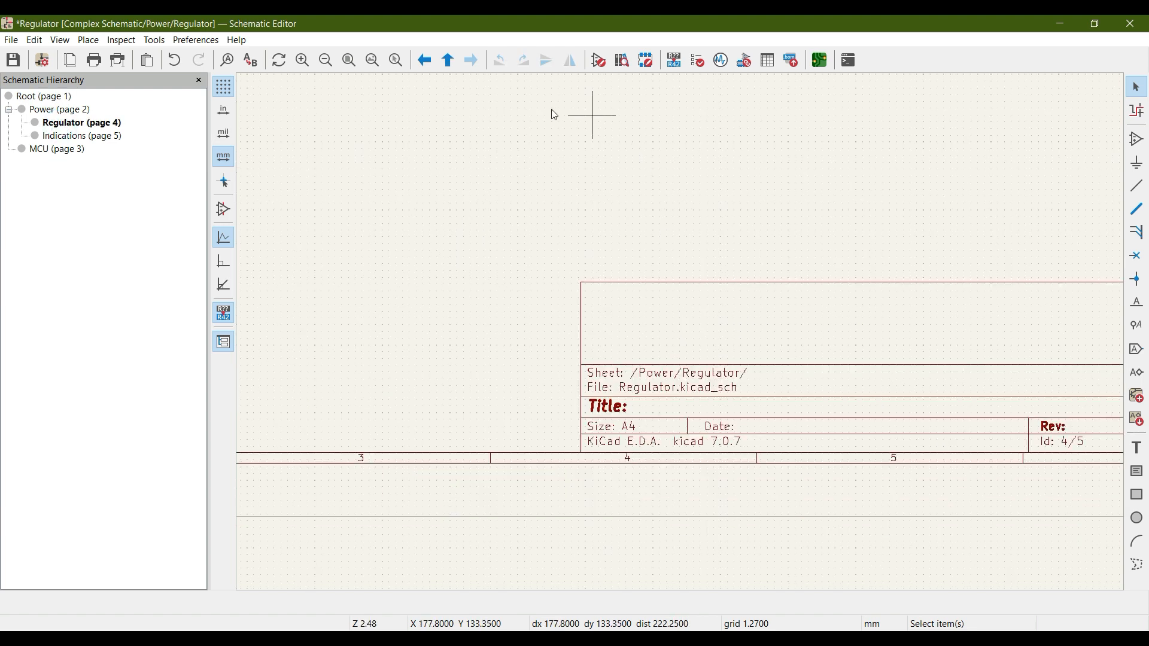
pyautogui.click(349, 60)
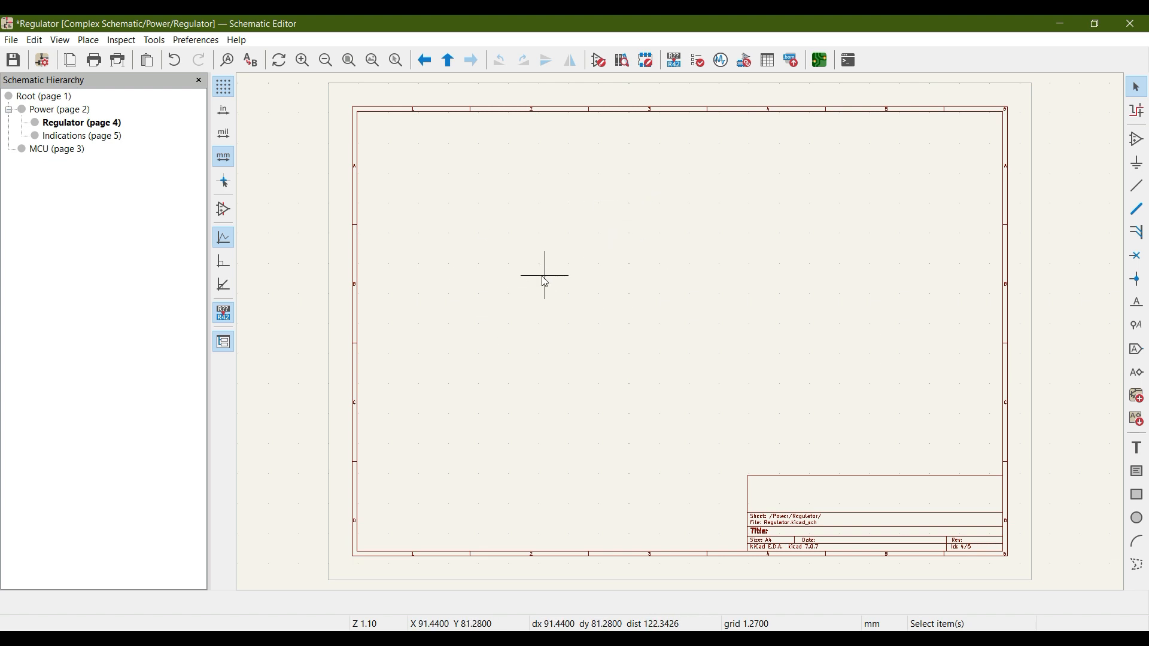
pyautogui.click(54, 97)
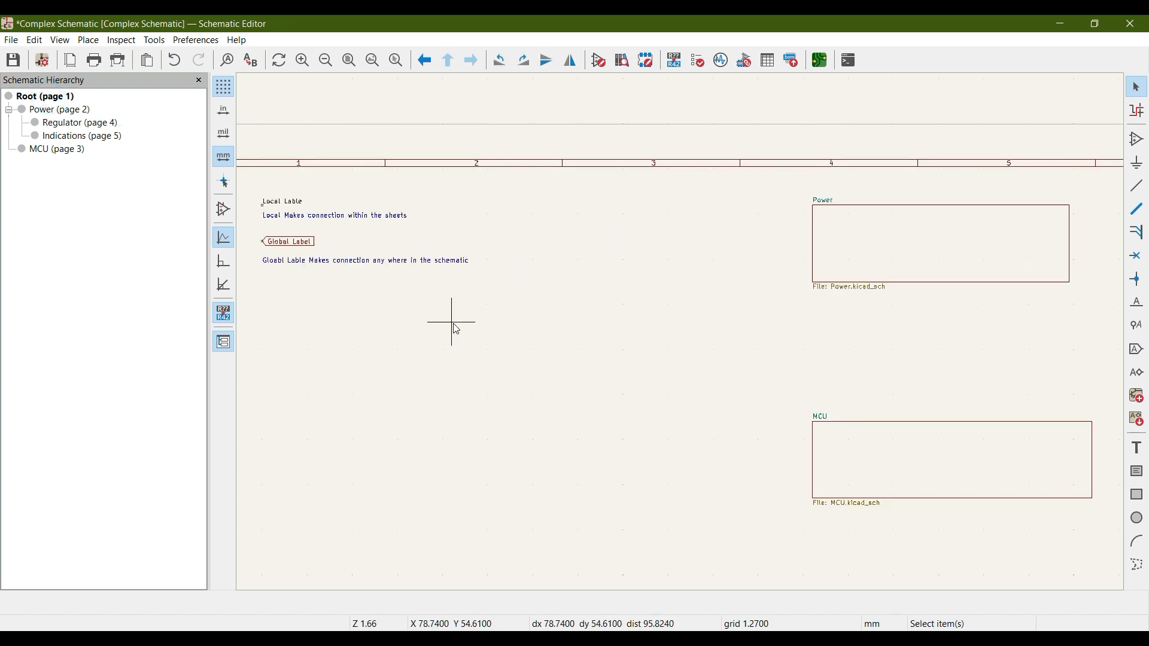
# Step: Place an input-shaped hierarchical label named "Hierachical Label" below the global label's note at about X 25.4, Y 49.5 mm
pyautogui.scroll(2, 331, 313)
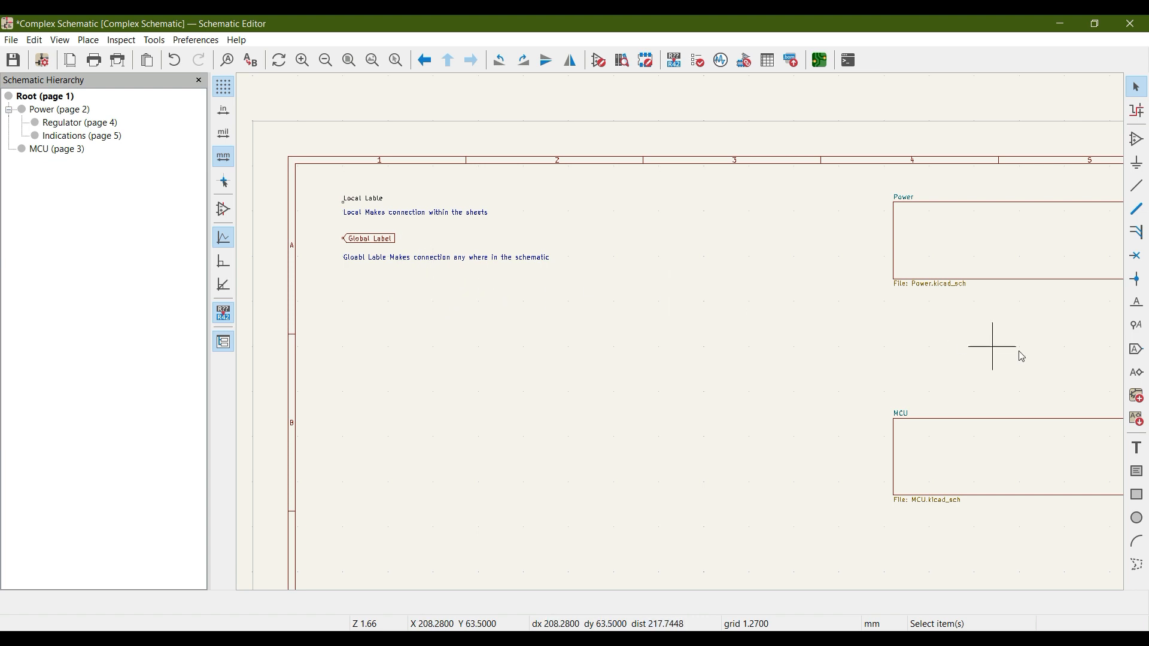
pyautogui.moveTo(985, 385); pyautogui.dragTo(936, 361, button='middle')
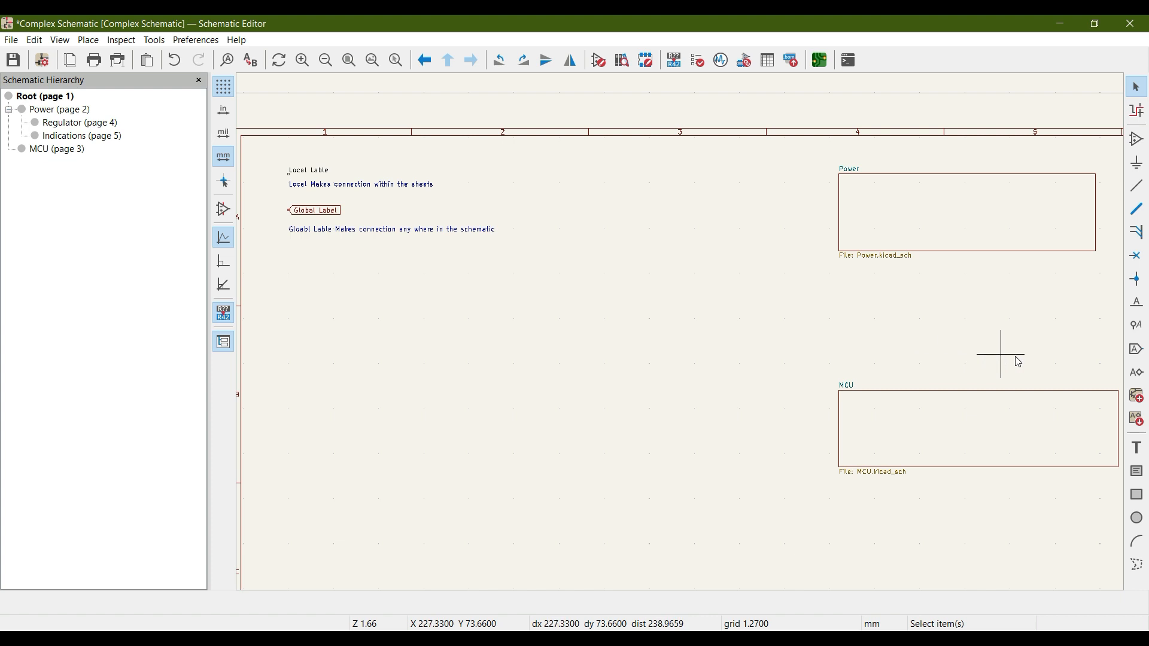
pyautogui.click(1137, 374)
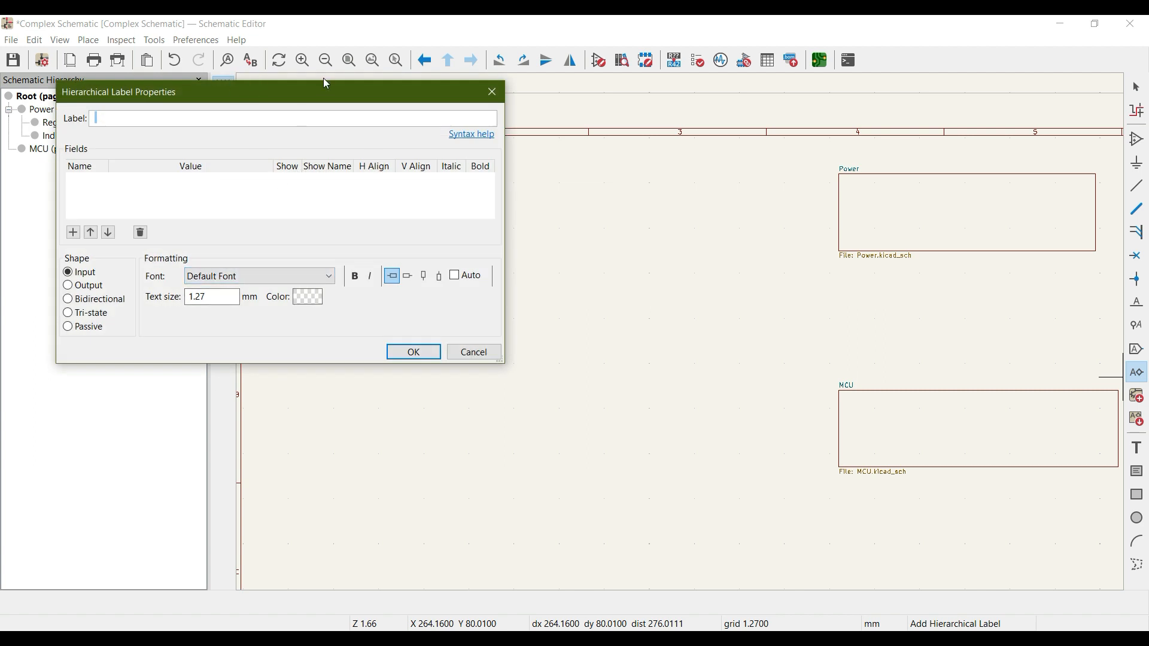
pyautogui.moveTo(329, 93); pyautogui.dragTo(718, 264)
pyautogui.click(548, 288)
pyautogui.write('h')
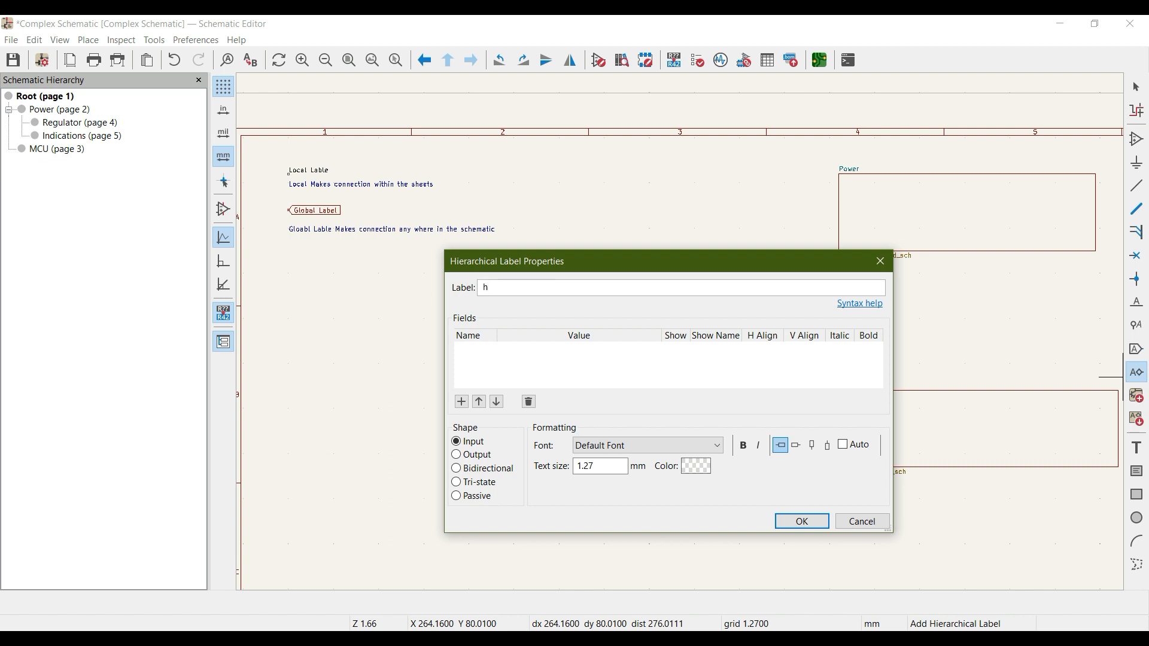
pyautogui.write('iera')
pyautogui.write('chica')
pyautogui.write('l Lable')
pyautogui.write('==e')
pyautogui.press('BackSpace')
pyautogui.press('BackSpace')
pyautogui.press('BackSpace')
pyautogui.press('BackSpace')
pyautogui.press('BackSpace')
pyautogui.write('el')
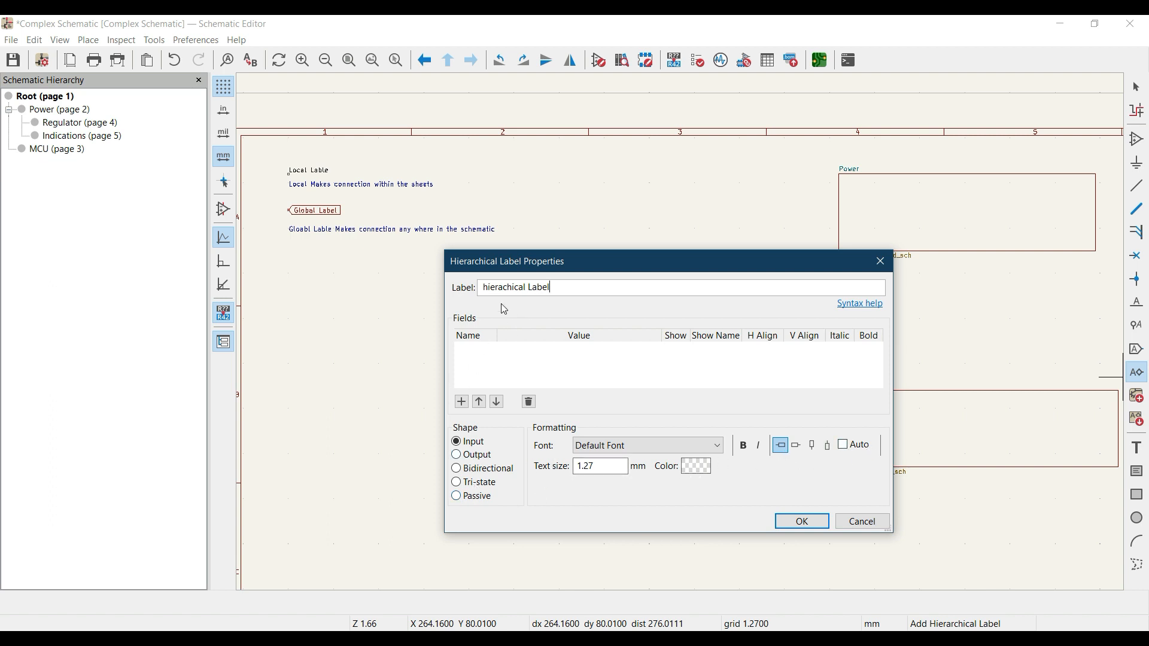
pyautogui.click(489, 282)
pyautogui.press('BackSpace')
pyautogui.write('H')
pyautogui.click(802, 522)
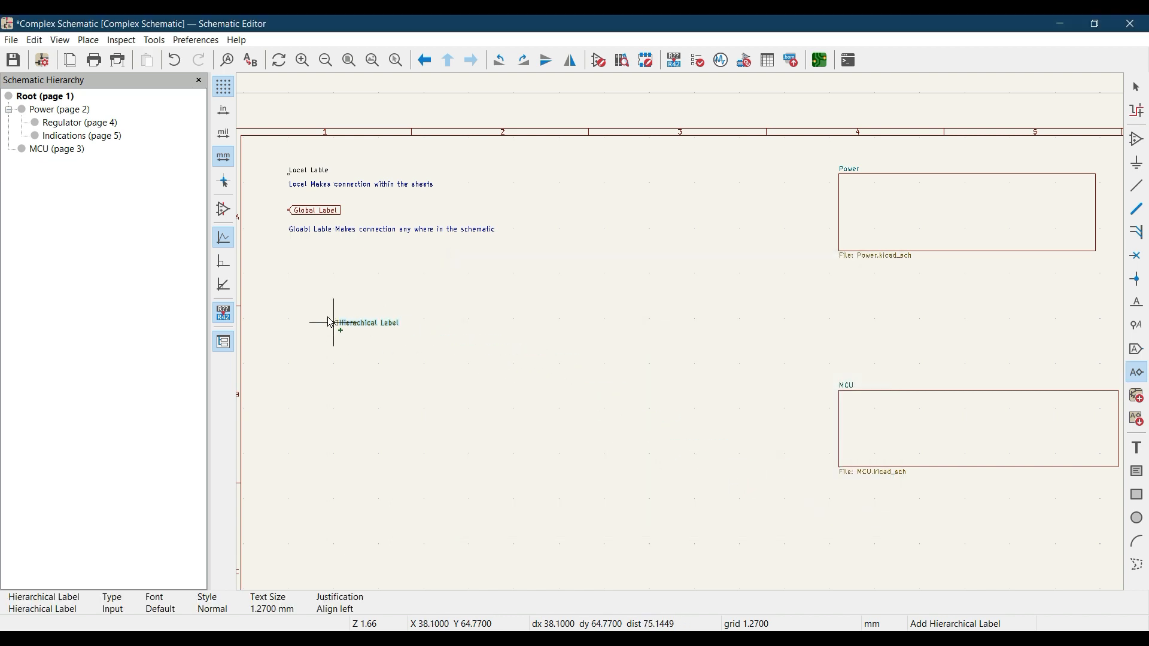
pyautogui.click(289, 269)
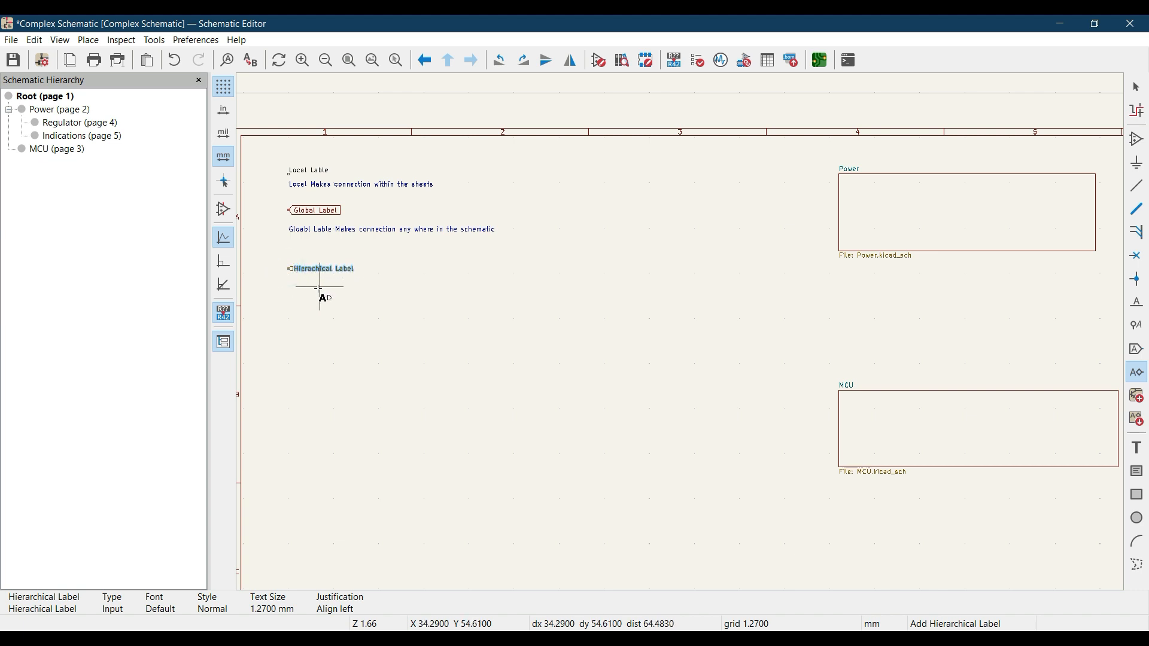
pyautogui.press('Escape')
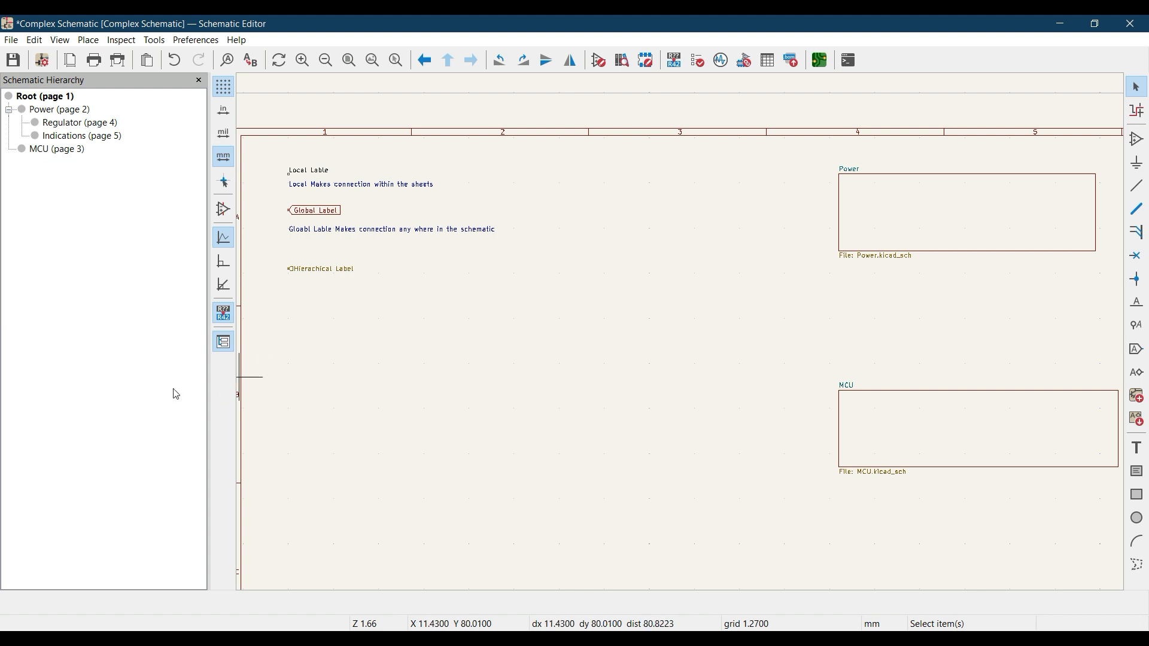
# Step: Add the text "It acts as an interface between the hierachiacal sheets" directly below the hierarchical label
pyautogui.click(1137, 449)
pyautogui.click(464, 402)
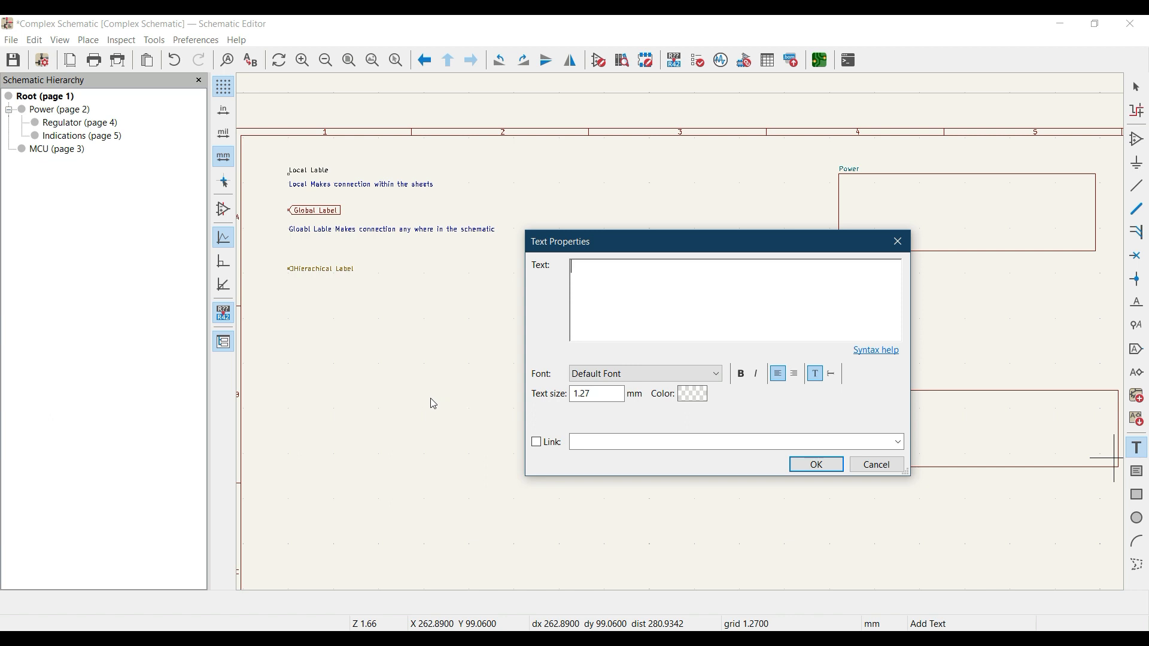
pyautogui.click(643, 306)
pyautogui.write('It acts as an interface between the')
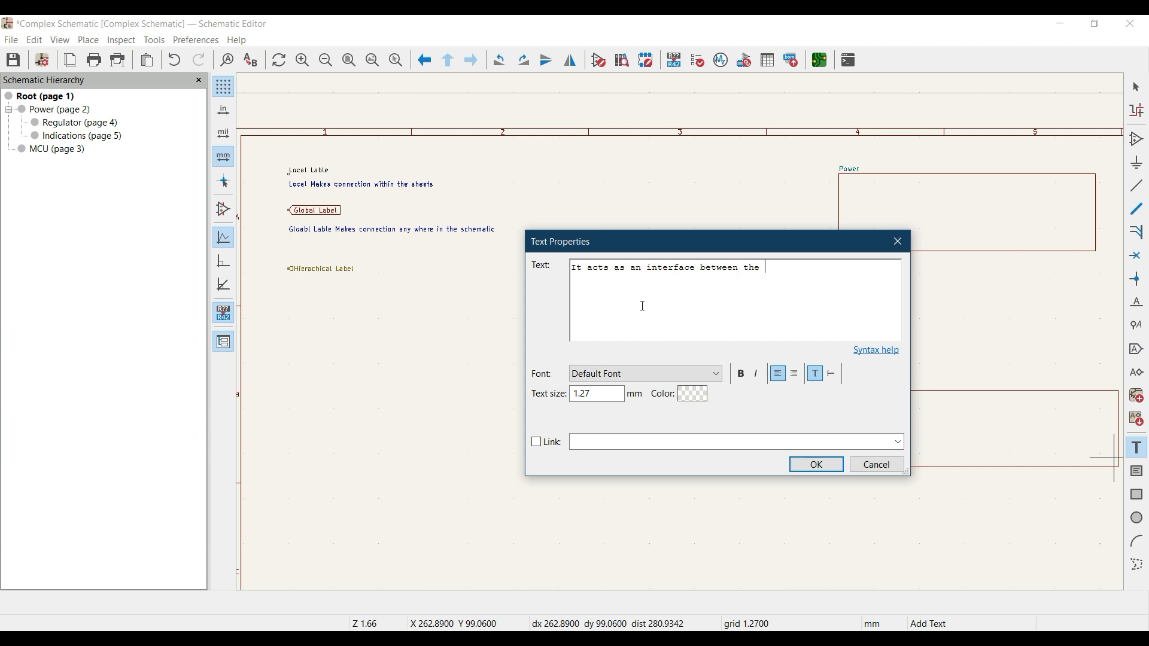
pyautogui.write(' hierachiacal sheets')
pyautogui.click(811, 465)
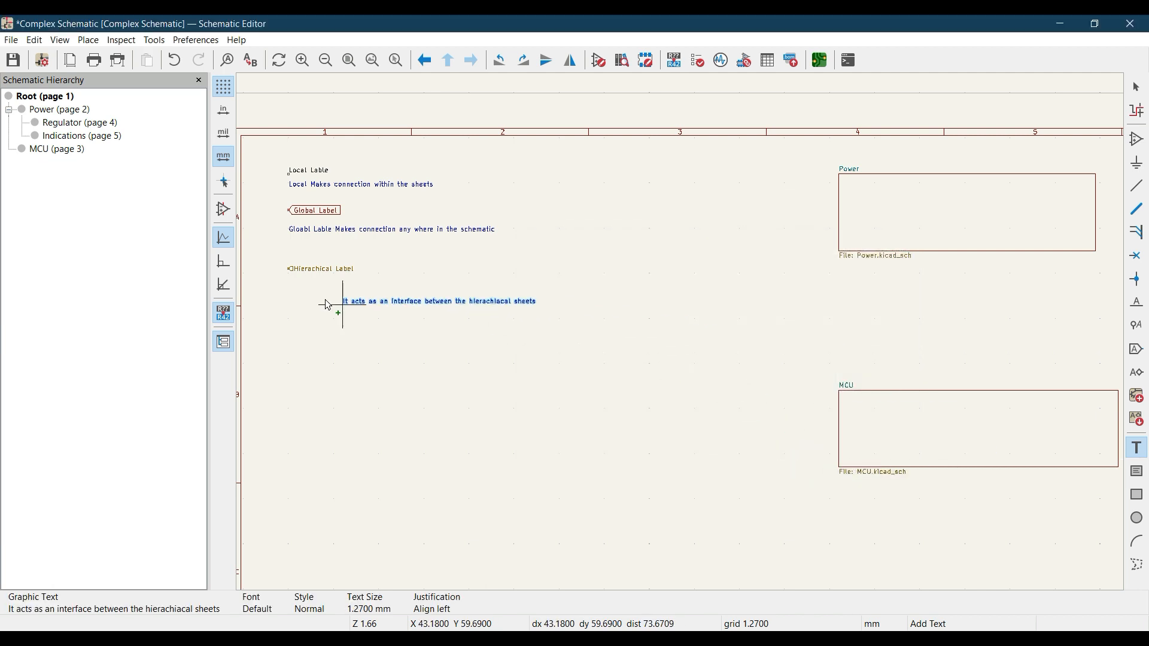
pyautogui.click(298, 286)
pyautogui.press('Escape')
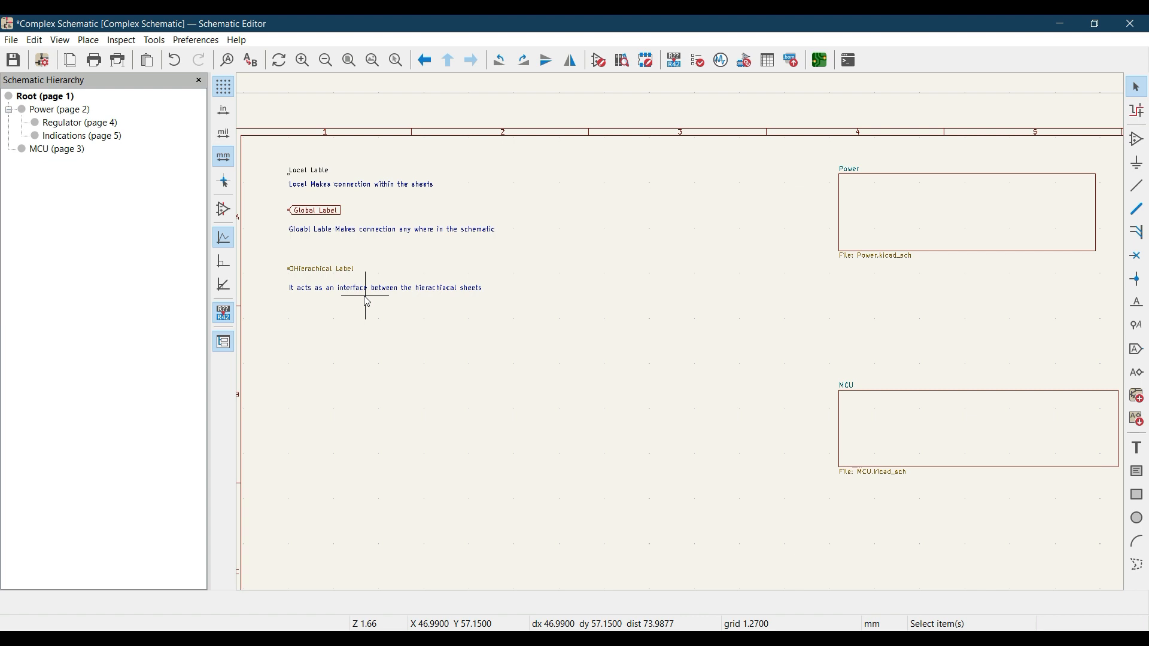
# Step: Save the schematic with the three labels and their notes on the root sheet
pyautogui.scroll(-2, 479, 343)
pyautogui.moveTo(714, 344); pyautogui.dragTo(623, 357, button='middle')
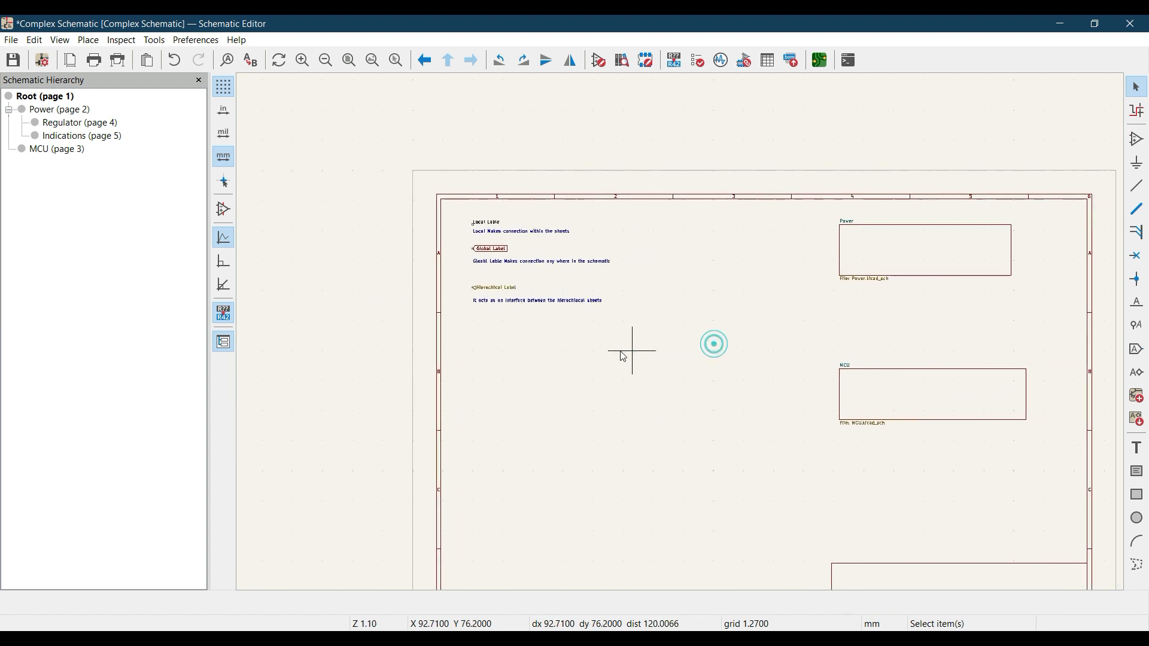
pyautogui.moveTo(624, 357); pyautogui.dragTo(530, 318)
pyautogui.scroll(2, 365, 233)
pyautogui.moveTo(821, 376); pyautogui.dragTo(578, 354, button='middle')
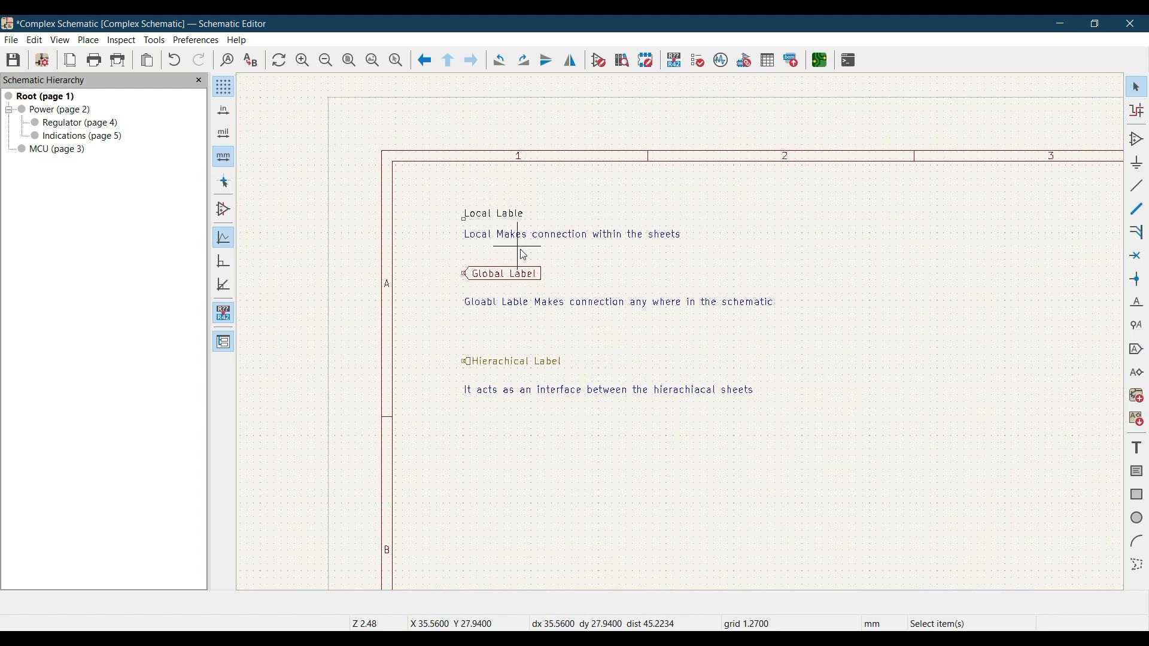
pyautogui.hotkey('ctrl', 's')
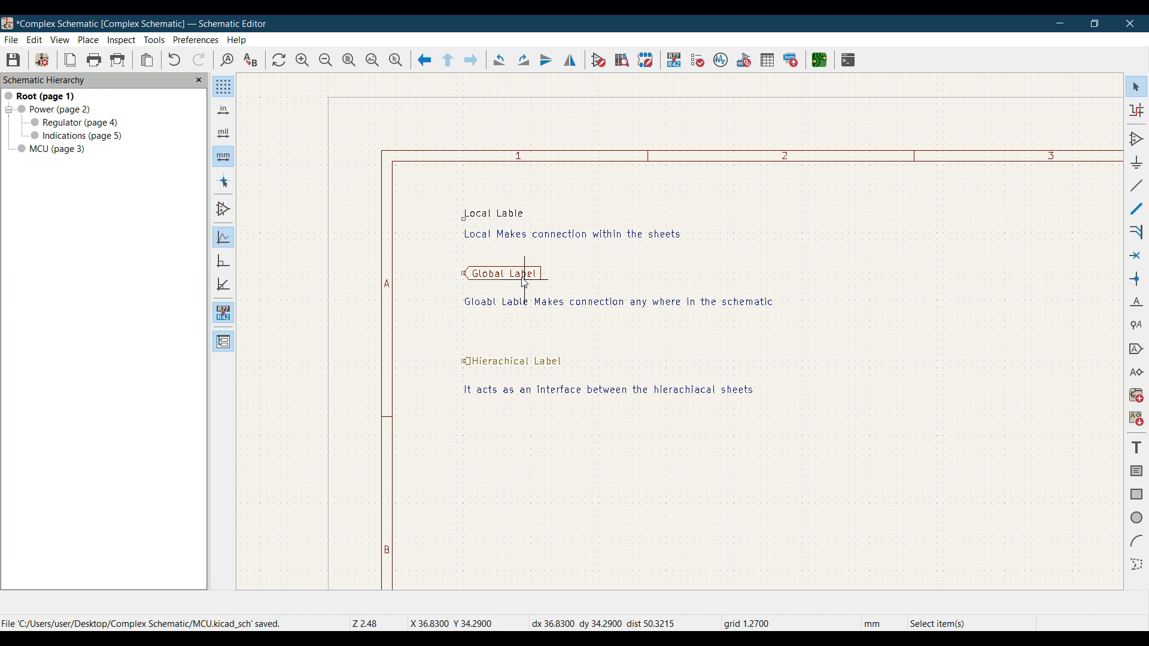
# Step: Review the properties of the "Local Lable" label and dismiss them
pyautogui.moveTo(578, 455); pyautogui.dragTo(428, 414, button='middle')
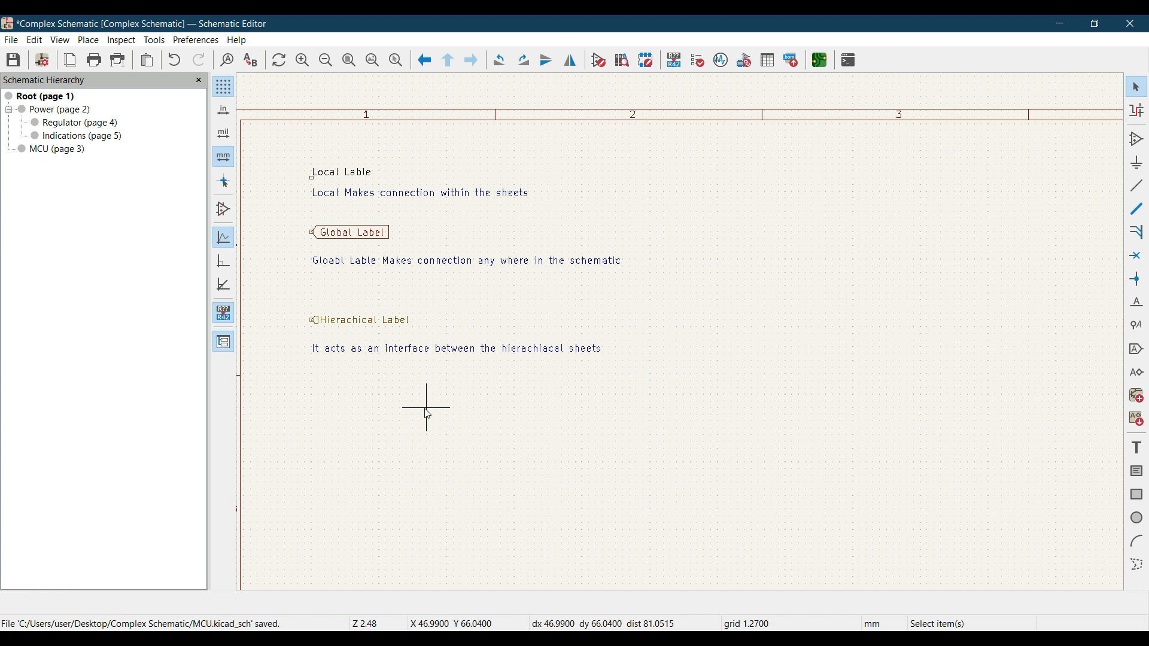
pyautogui.scroll(-1, 535, 423)
pyautogui.moveTo(854, 335); pyautogui.dragTo(563, 368, button='middle')
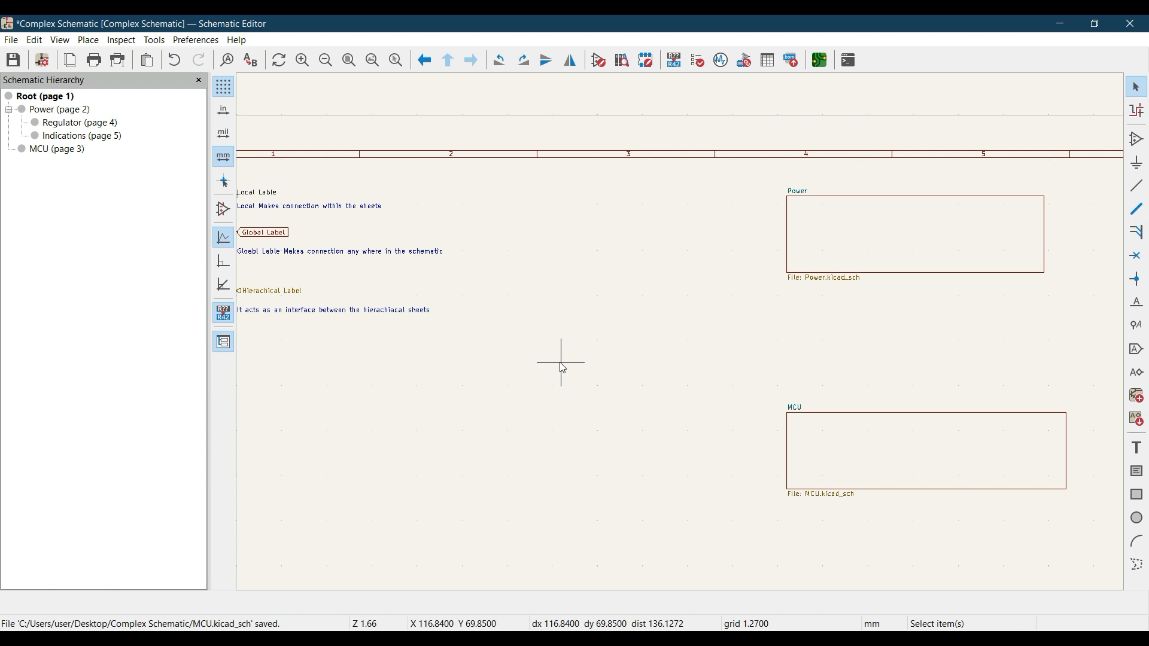
pyautogui.moveTo(563, 368); pyautogui.dragTo(616, 367, button='middle')
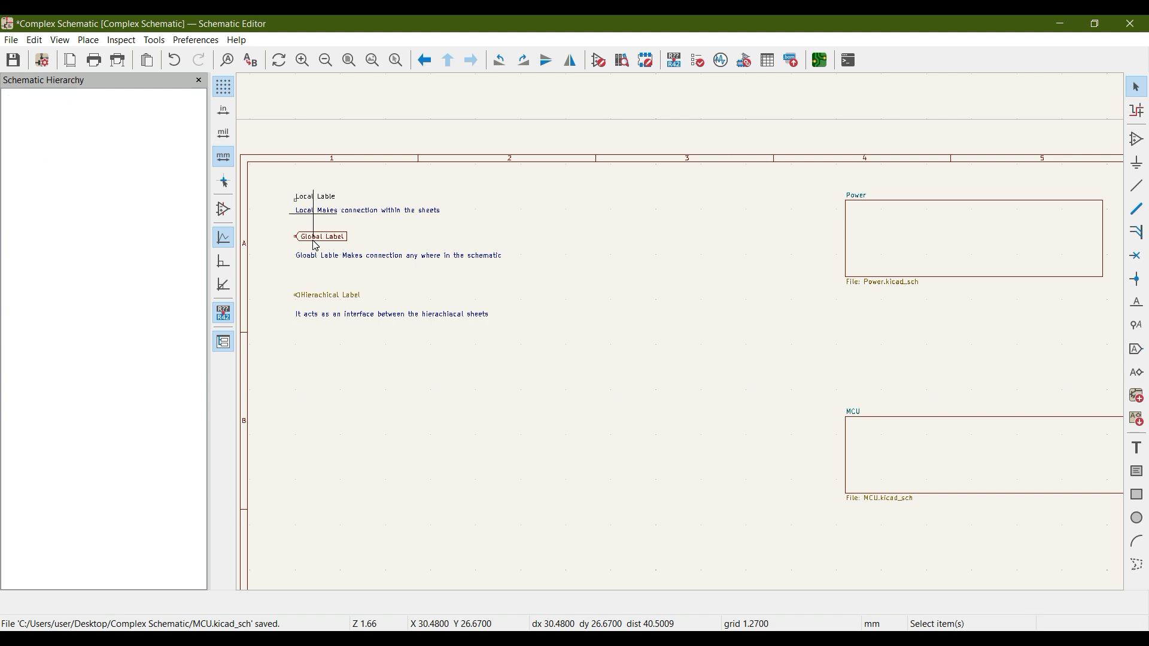
pyautogui.click(311, 198)
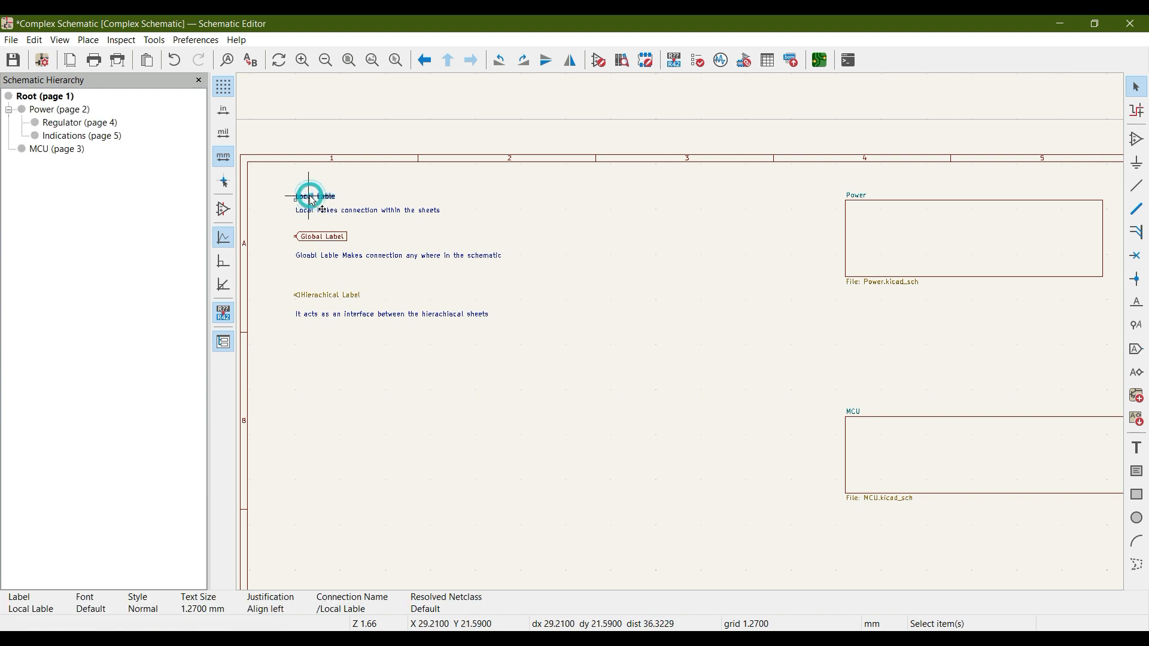
pyautogui.doubleClick(313, 202)
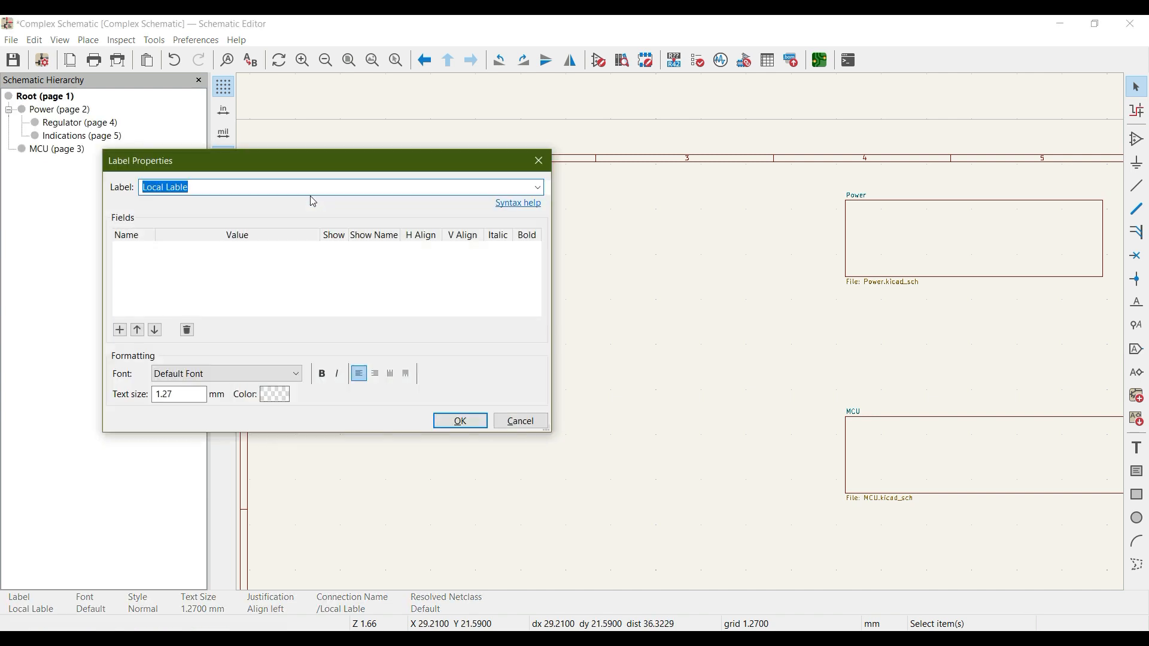
pyautogui.click(544, 427)
# Step: Set the shape of the global label "Global Label" to Bidirectional
pyautogui.click(308, 238)
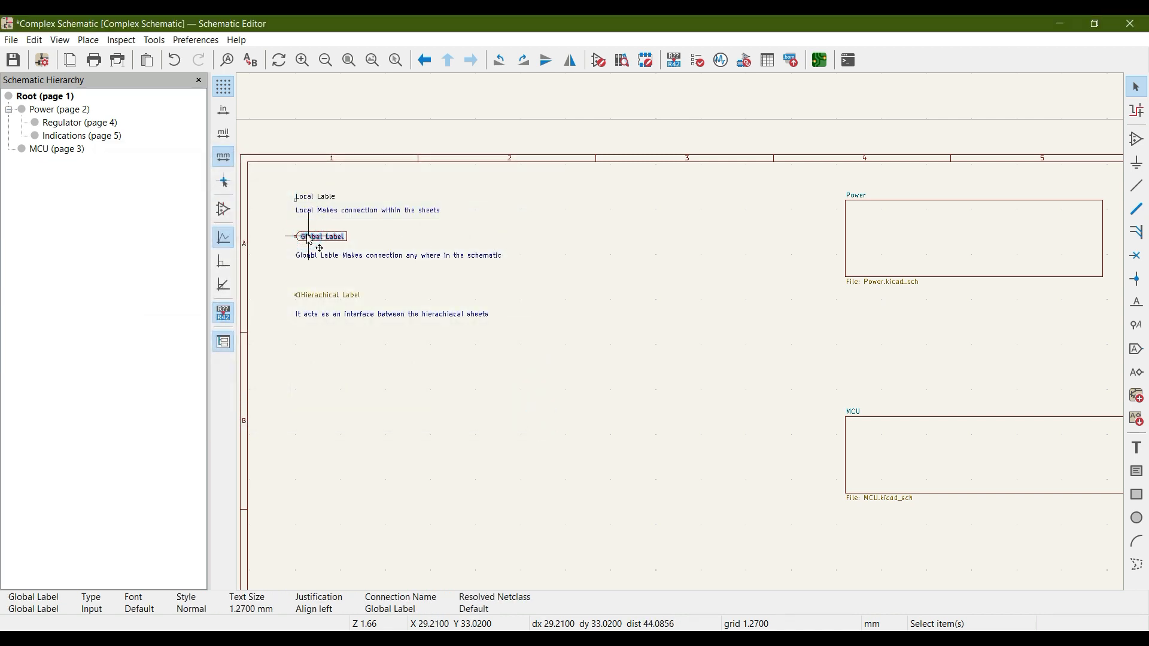
pyautogui.click(299, 236)
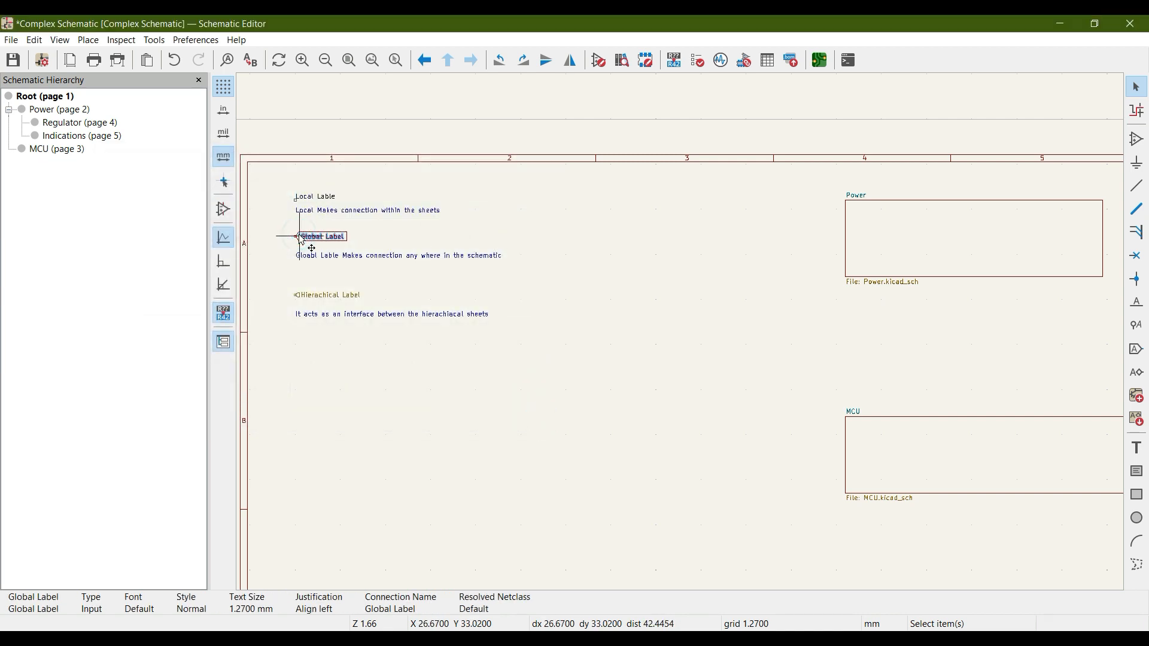
pyautogui.doubleClick(302, 240)
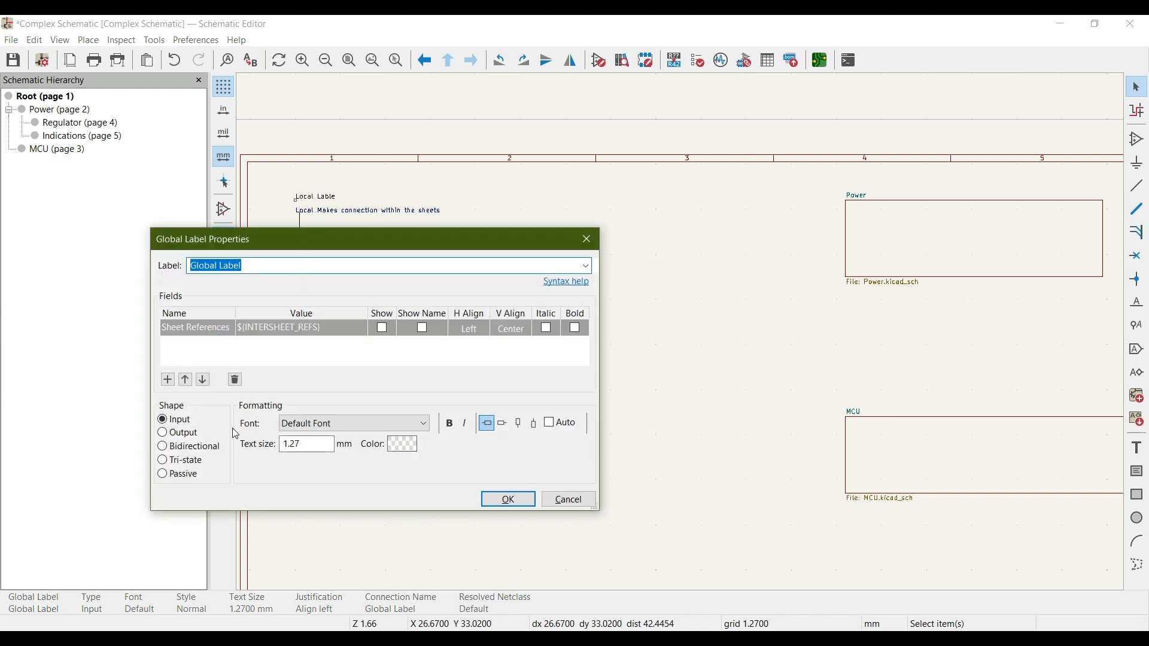
pyautogui.click(178, 447)
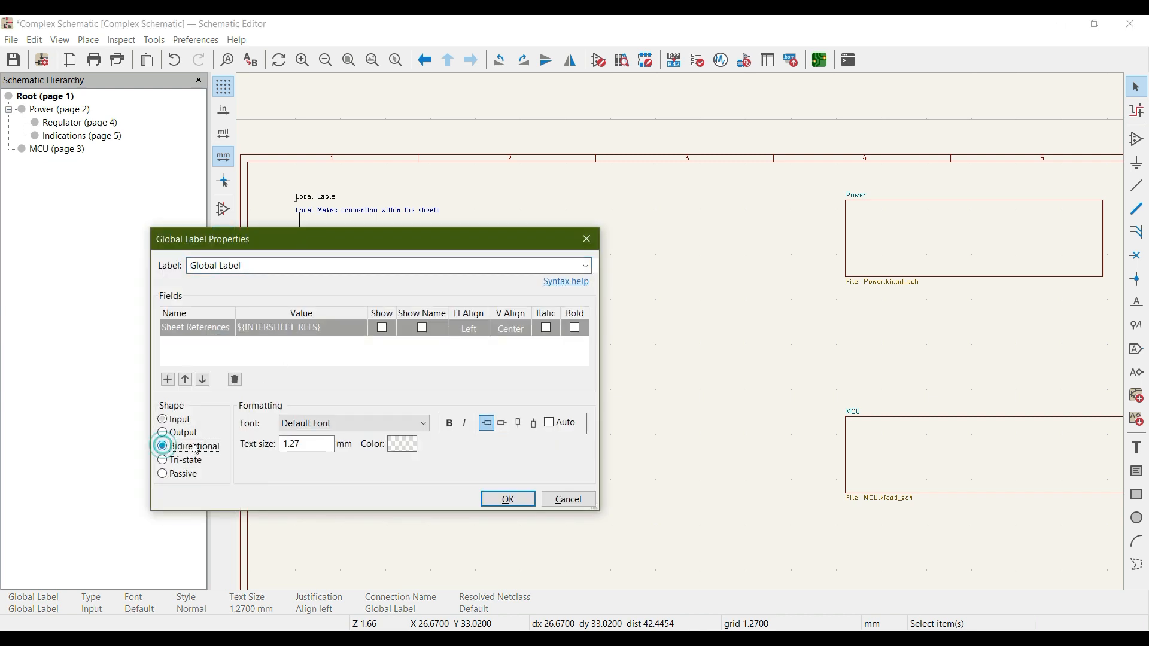
pyautogui.click(529, 500)
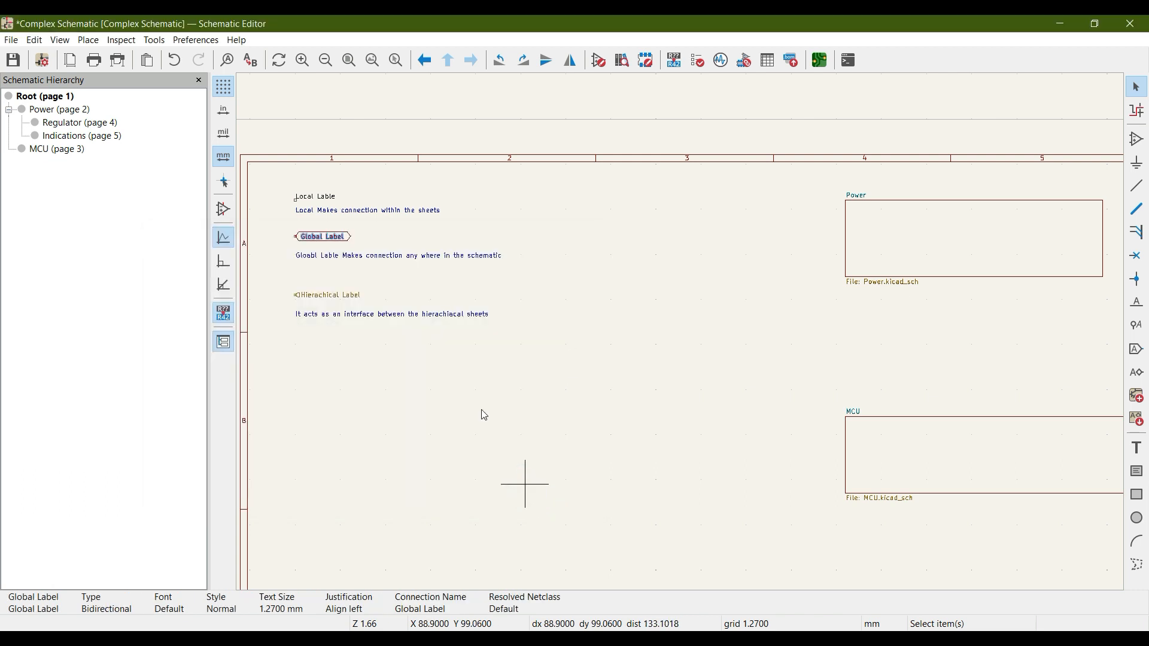
# Step: Set the shape of the global label "Global Label" to Output
pyautogui.doubleClick(347, 238)
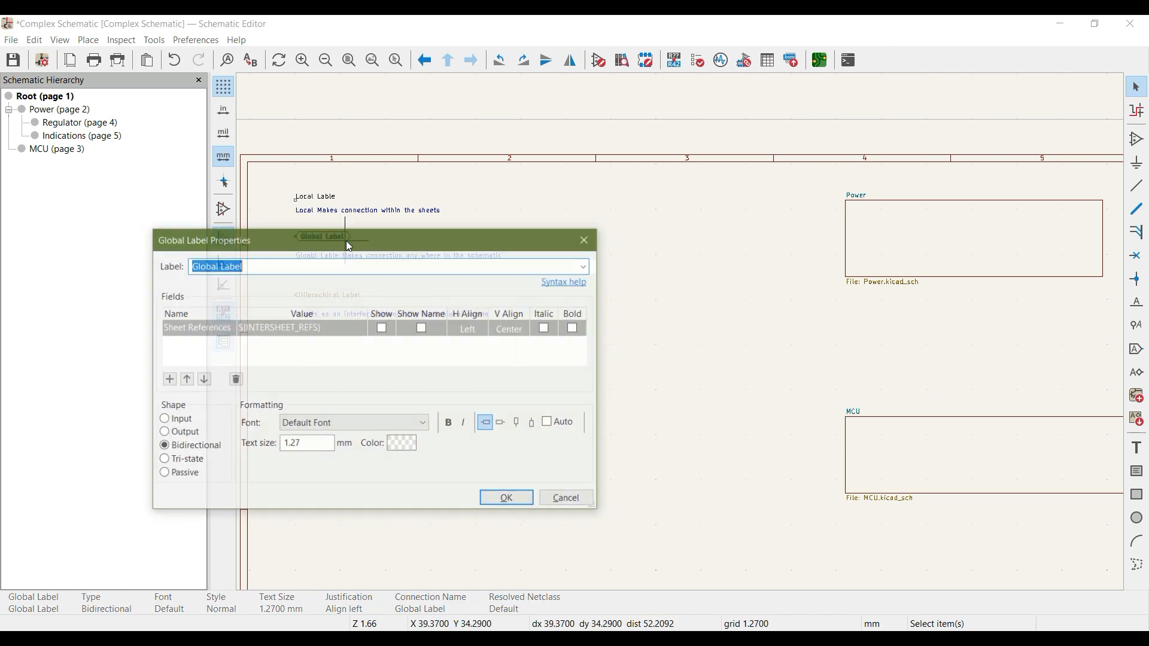
pyautogui.click(164, 433)
pyautogui.click(509, 499)
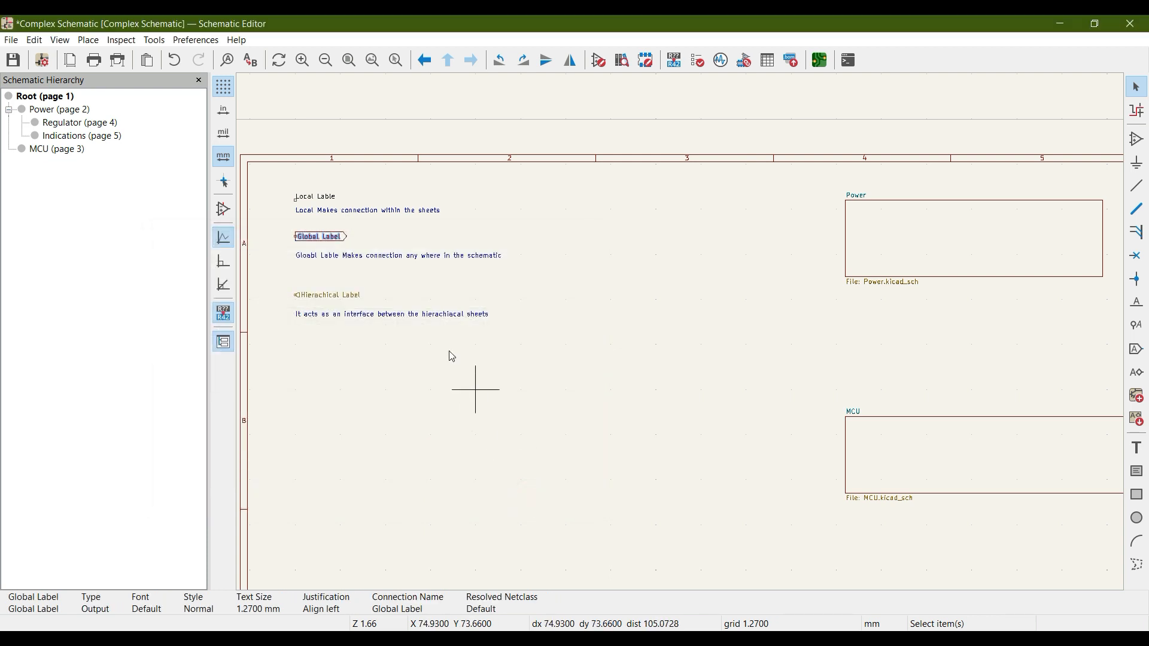
# Step: Set the shape of the hierarchical label "Hierachical Label" to Bidirectional
pyautogui.click(333, 299)
pyautogui.doubleClick(333, 299)
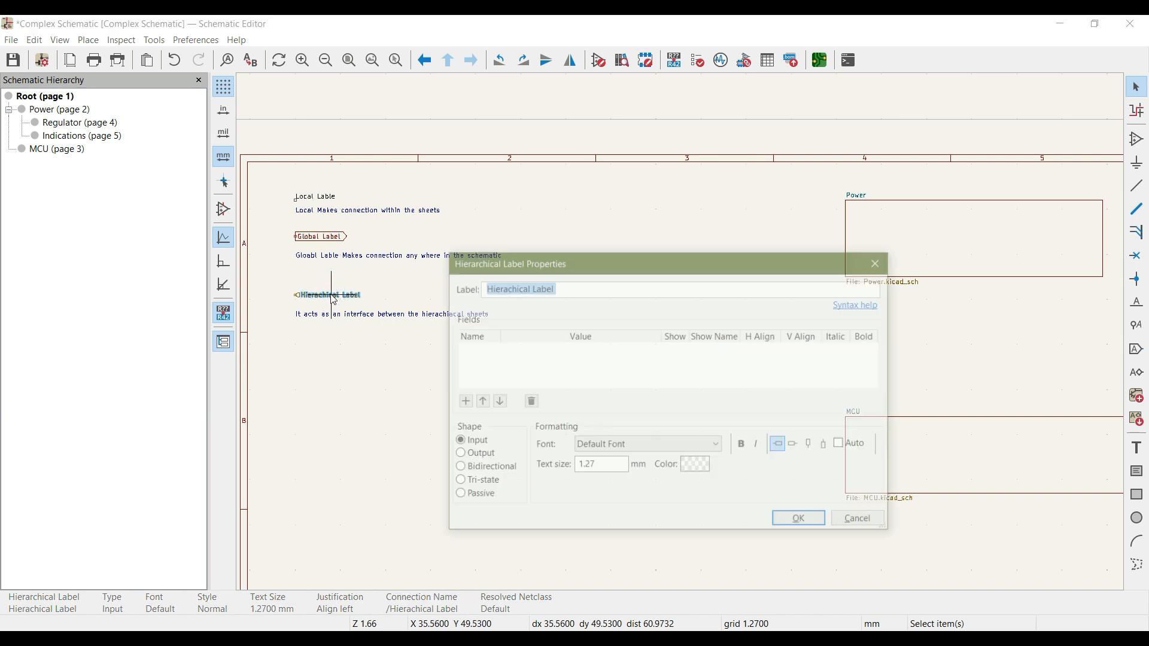
pyautogui.click(468, 468)
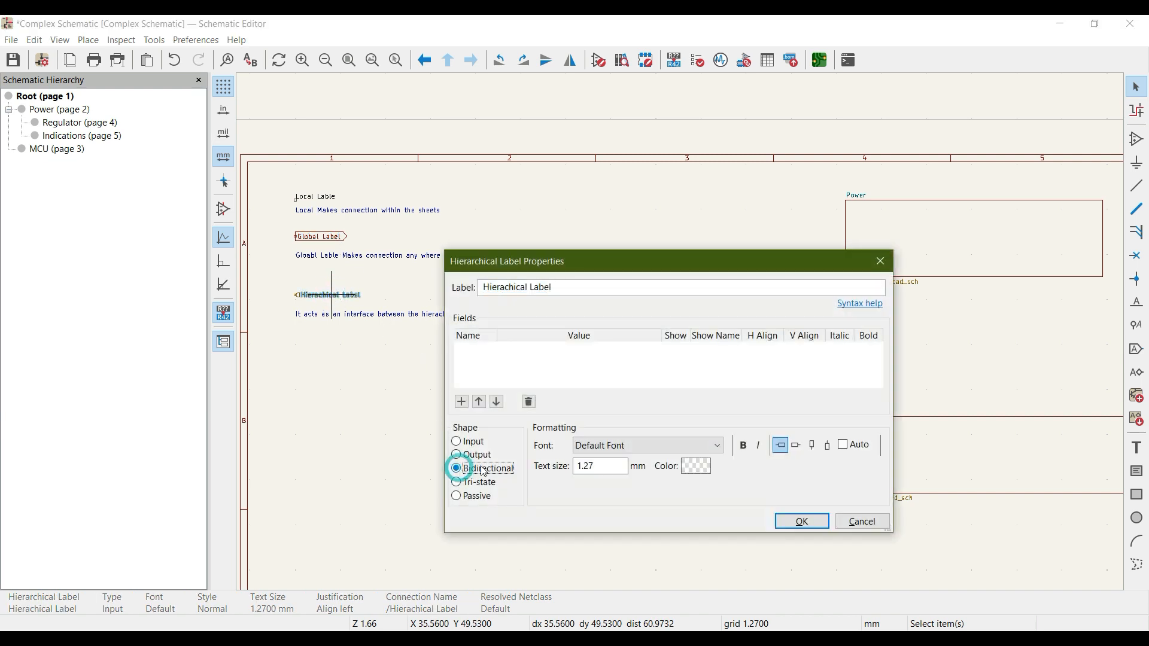
pyautogui.click(802, 521)
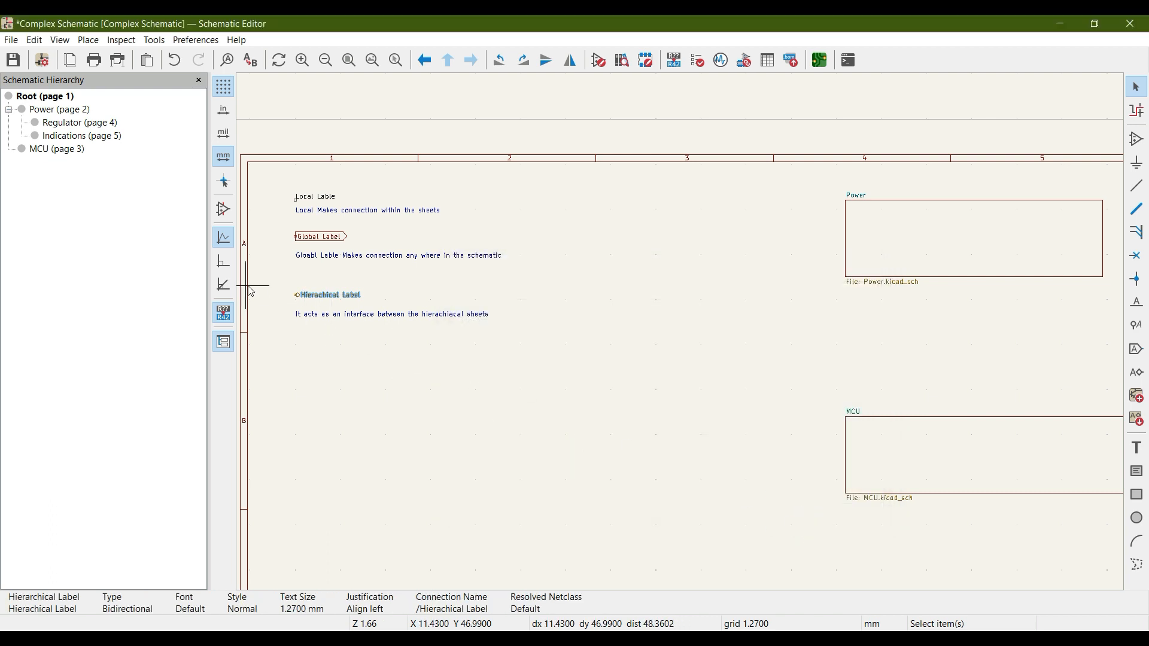
# Step: Set the shape of the hierarchical label "Hierachical Label" on the root sheet to Input
pyautogui.scroll(2, 282, 293)
pyautogui.scroll(5, 683, 339)
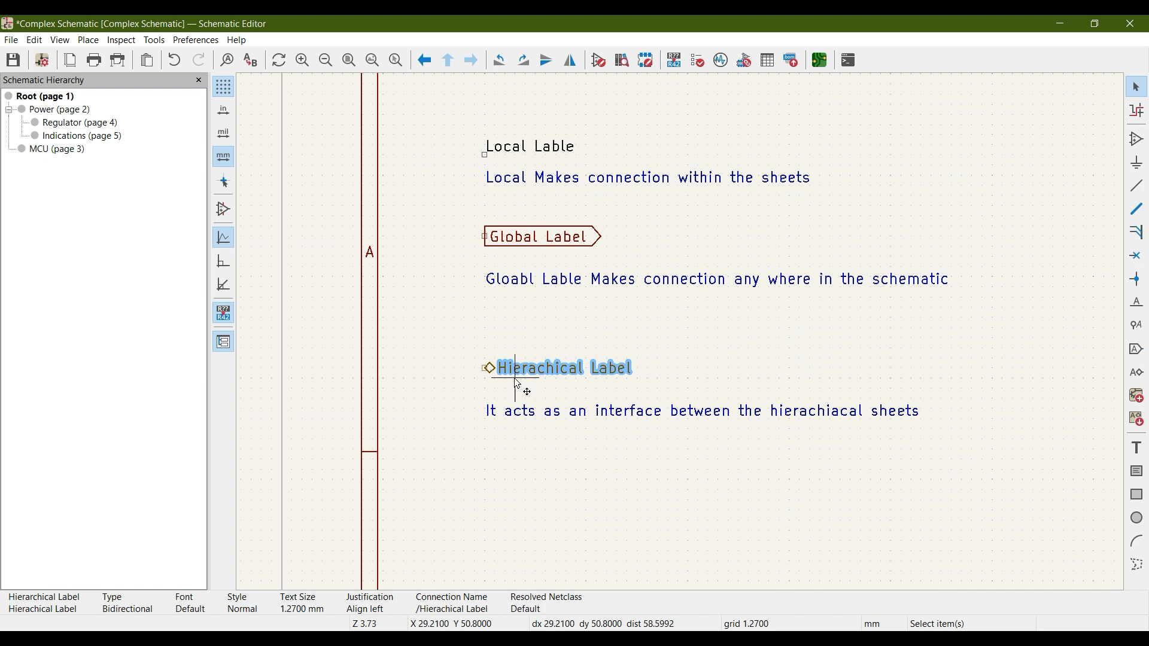
pyautogui.moveTo(683, 337); pyautogui.dragTo(561, 370, button='middle')
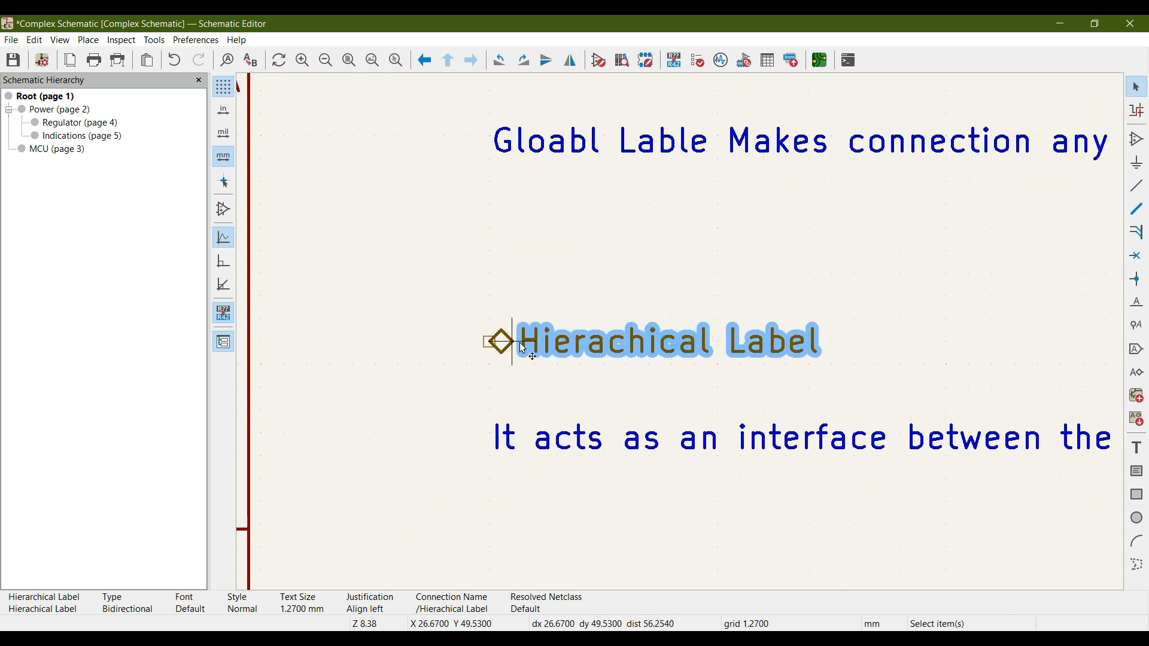
pyautogui.doubleClick(557, 354)
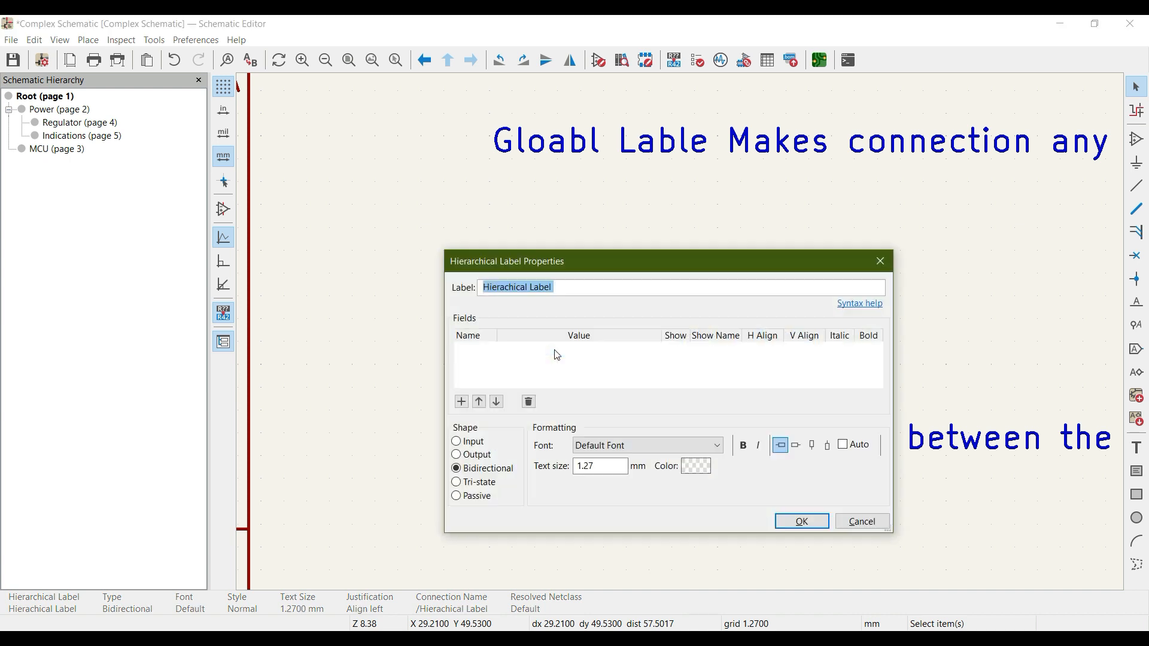
pyautogui.click(457, 442)
pyautogui.click(802, 522)
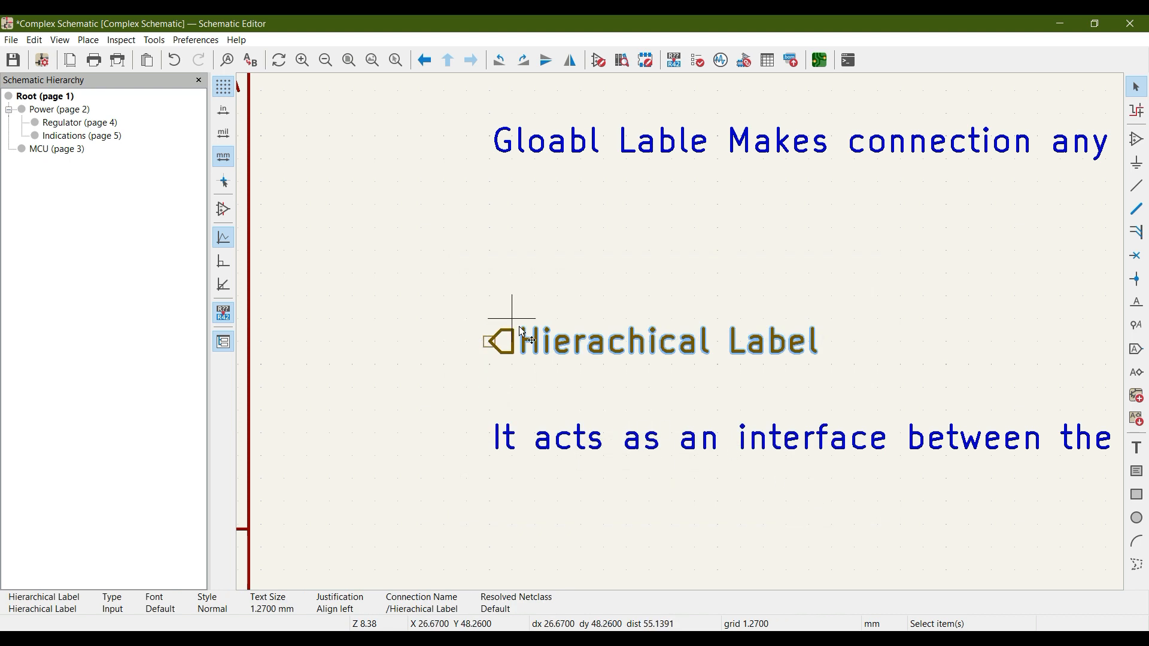
pyautogui.scroll(-3, 509, 335)
pyautogui.moveTo(904, 314); pyautogui.dragTo(602, 396, button='middle')
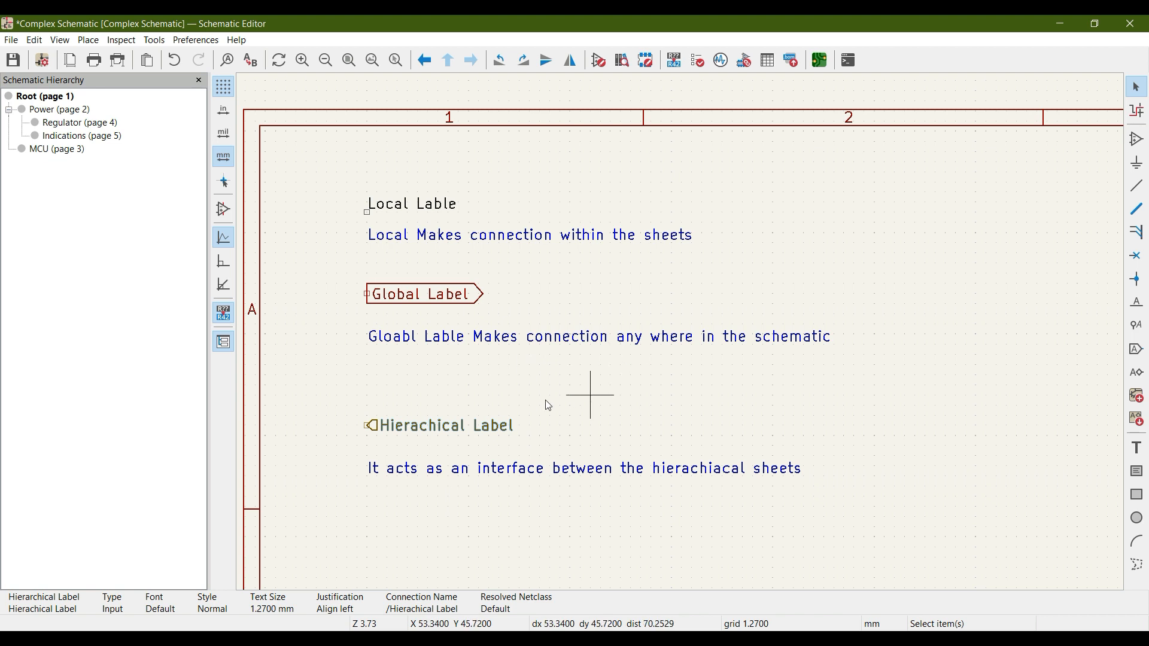
pyautogui.scroll(-1, 567, 403)
pyautogui.scroll(-1, 680, 332)
pyautogui.moveTo(1045, 318); pyautogui.dragTo(754, 260, button='middle')
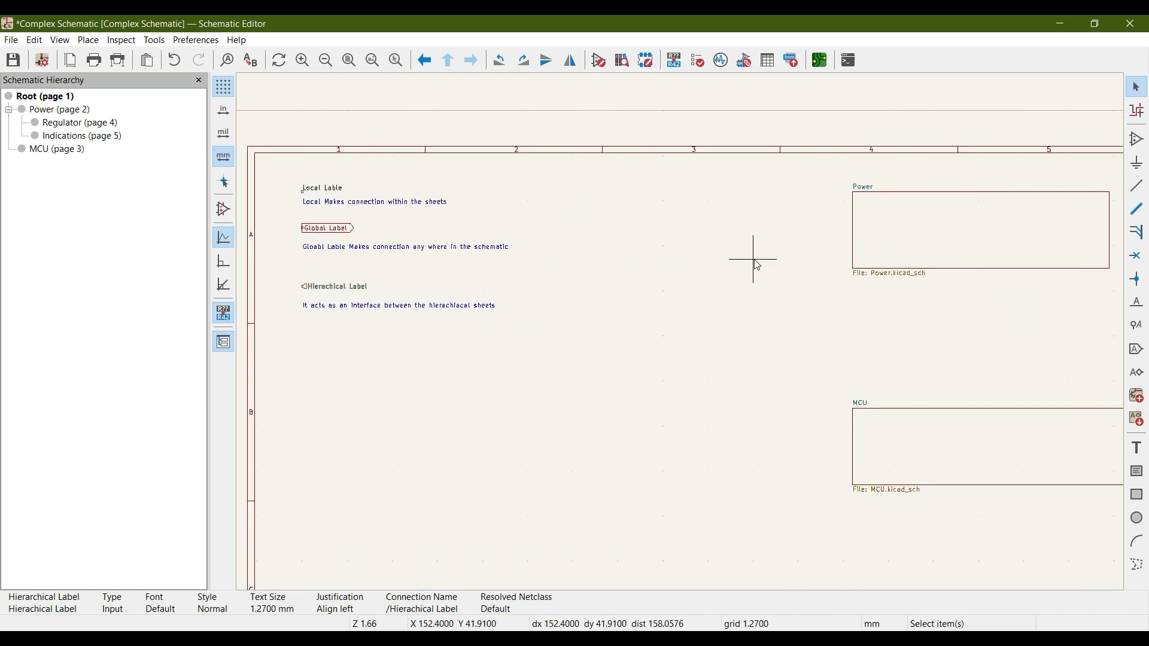